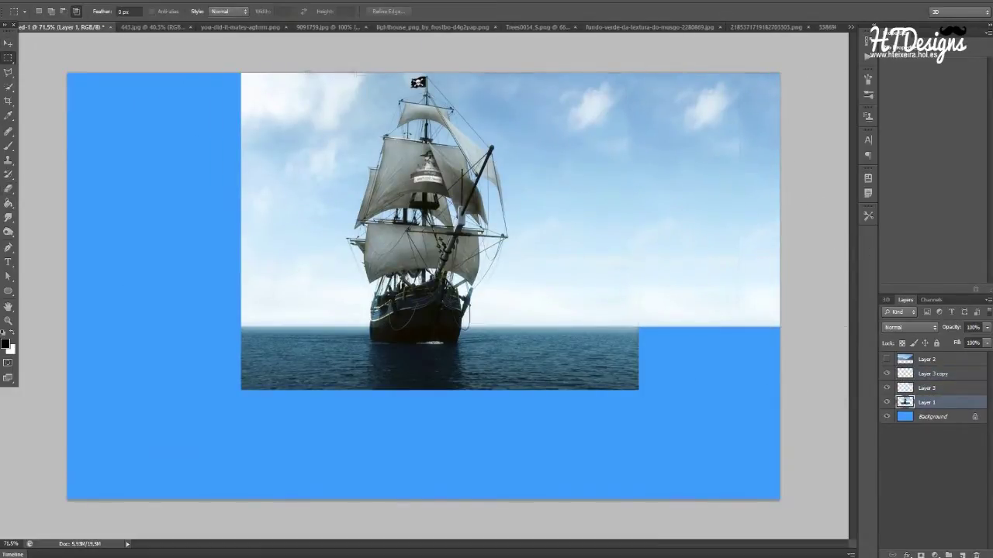
- Copy the selected sky patch onto its own layer and shift it left to widen the sky
key(ctrl+j)
key(v)
drag(189, 293, 201, 268)
- Nudge the sky slice right, then duplicate and flip it horizontally to fill the left side
key(v)
drag(175, 199, 268, 243)
key(ctrl+j)
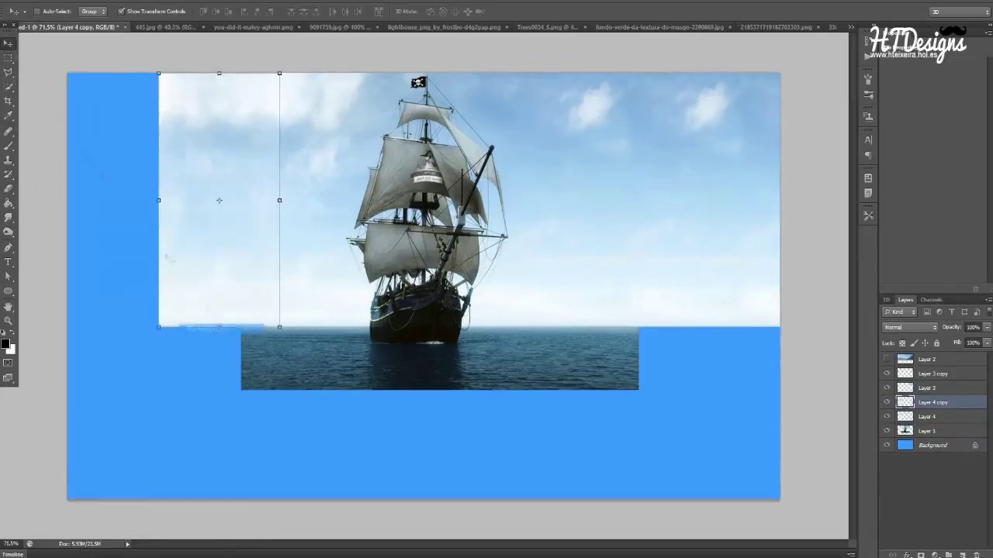
click(210, 333)
drag(155, 178, 100, 197)
- Set the Eraser to size 43 for cleaning the sky seams
key(e)
click(41, 11)
drag(101, 37, 54, 38)
key(Return)
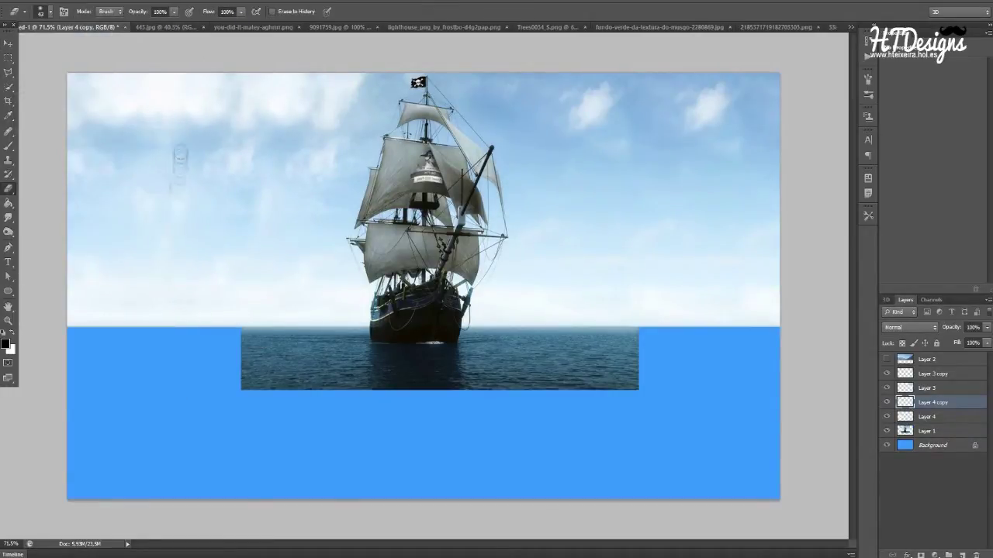
- Select all the sky layers and group them with Ctrl+G
click(931, 374)
shift+click(927, 417)
key(ctrl+g)
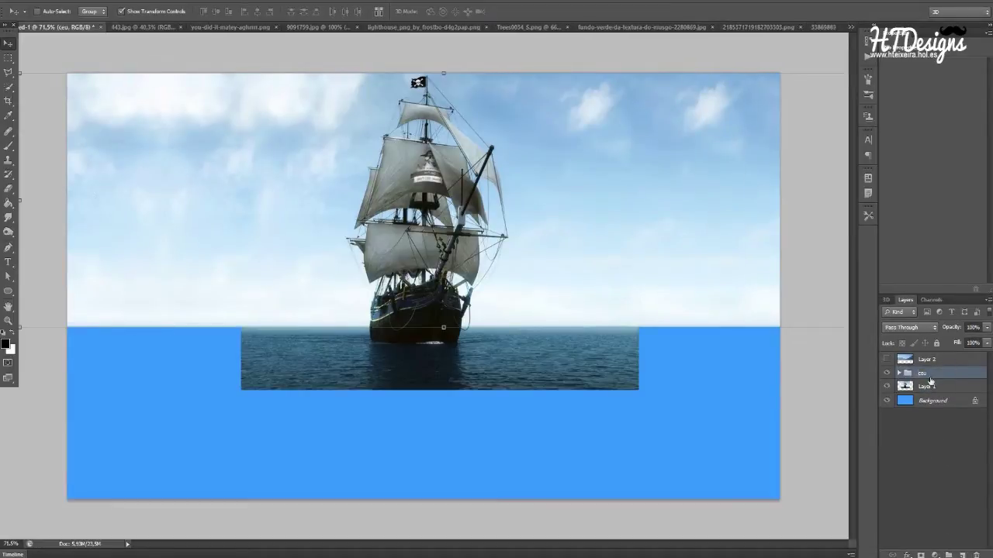
- Check the mountain lake image, then erase the dark patch where the sea strips meet
click(887, 359)
click(886, 359)
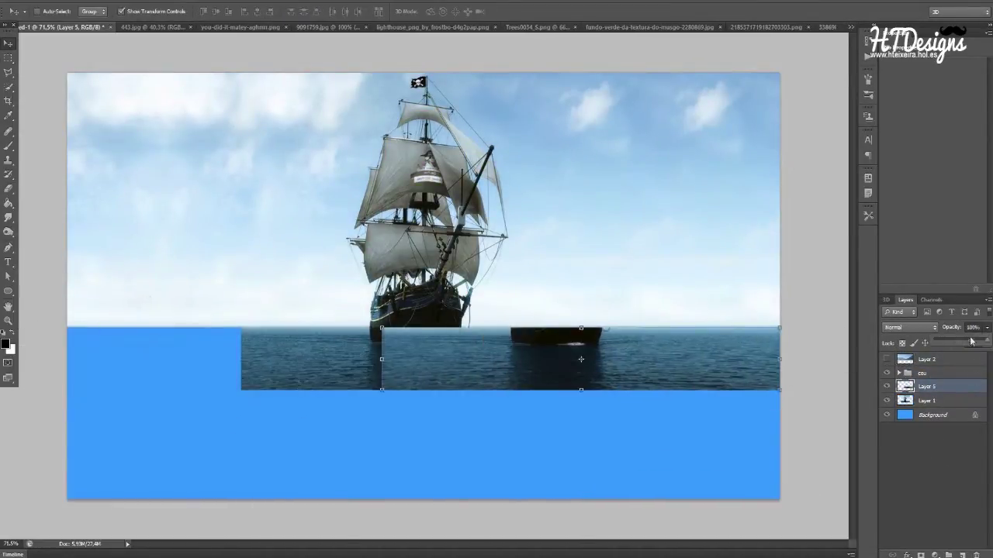
drag(511, 341, 605, 357)
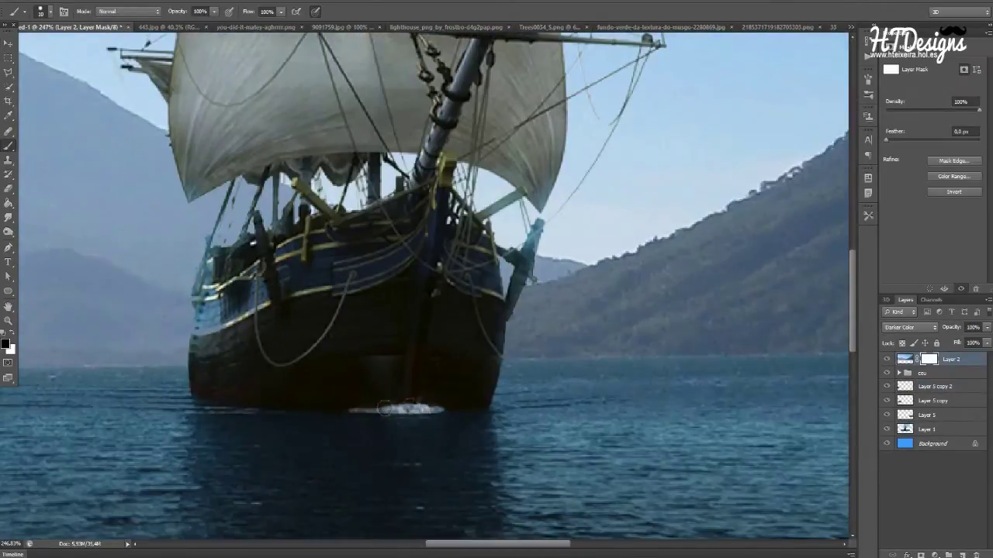
- Refine the mountain layer's mask around the ship's sails so the ship stands clear
scroll(209, 382, down, 5)
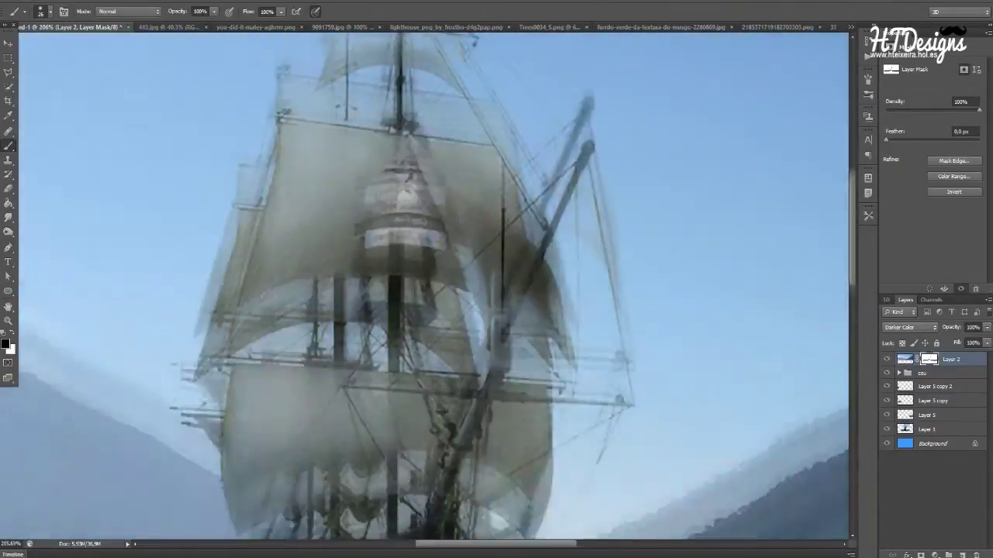
drag(985, 342, 966, 342)
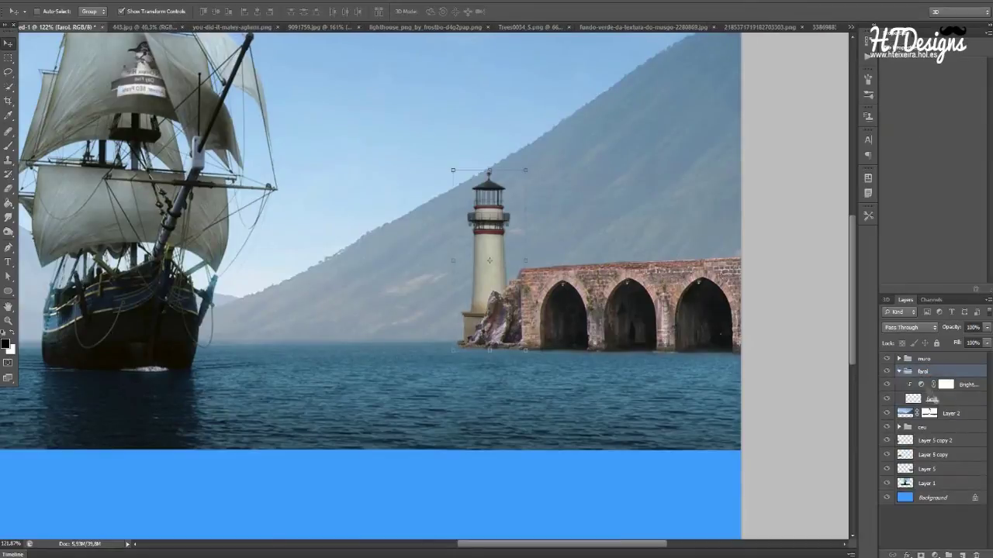
- Open another image to import, then Free Transform the lighthouse copy for its reflection
key(ctrl+o)
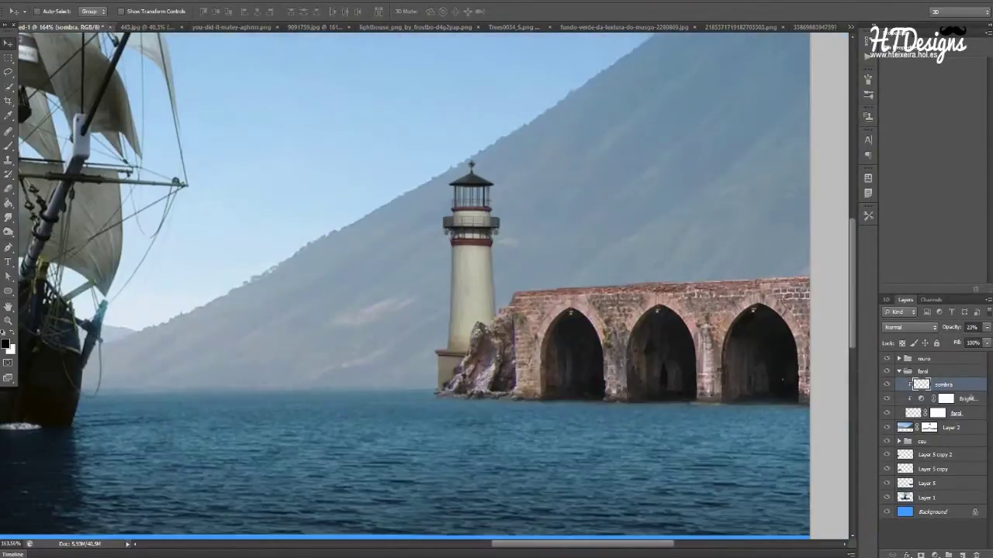
key(ctrl+t)
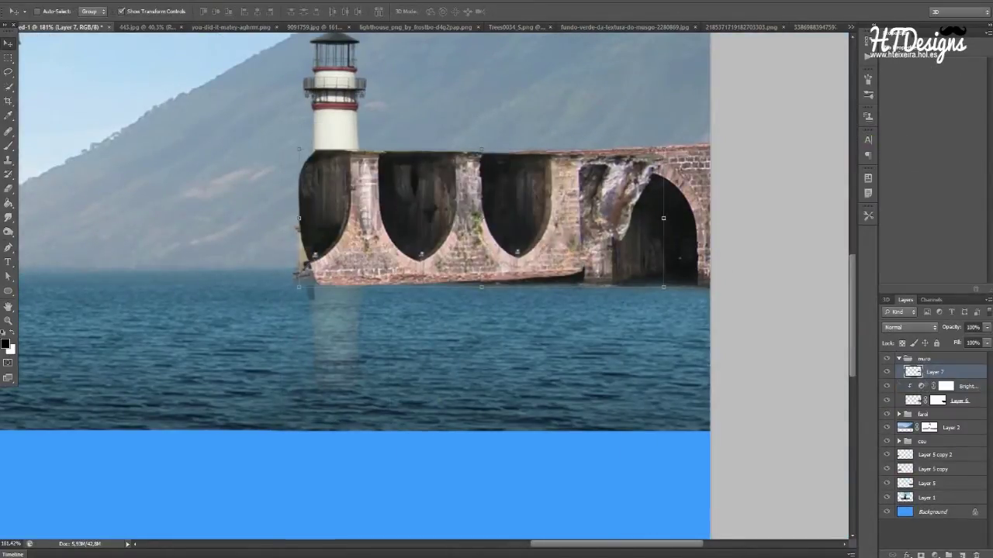
- Fade the flipped wall reflection to 8% and place an upside-down right arch copy below the waterline
key(Return)
drag(987, 327, 941, 343)
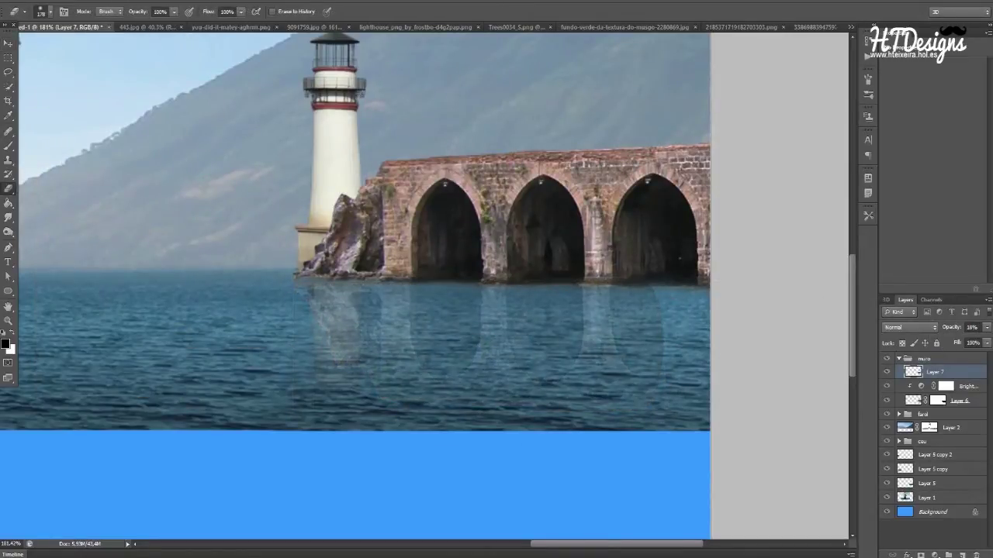
key(ctrl+j)
key(v)
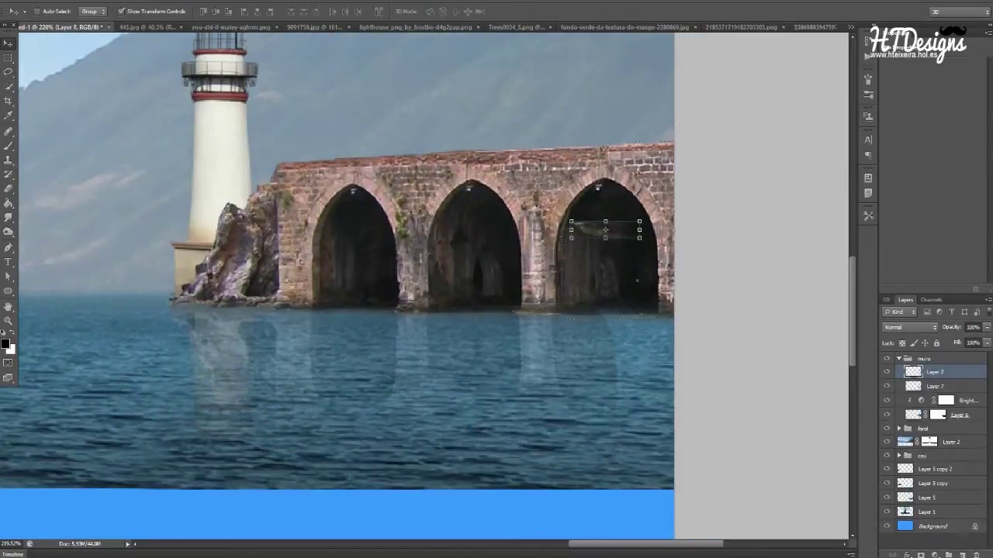
key(ctrl+t)
drag(606, 232, 619, 400)
key(ctrl+shift+bracketright)
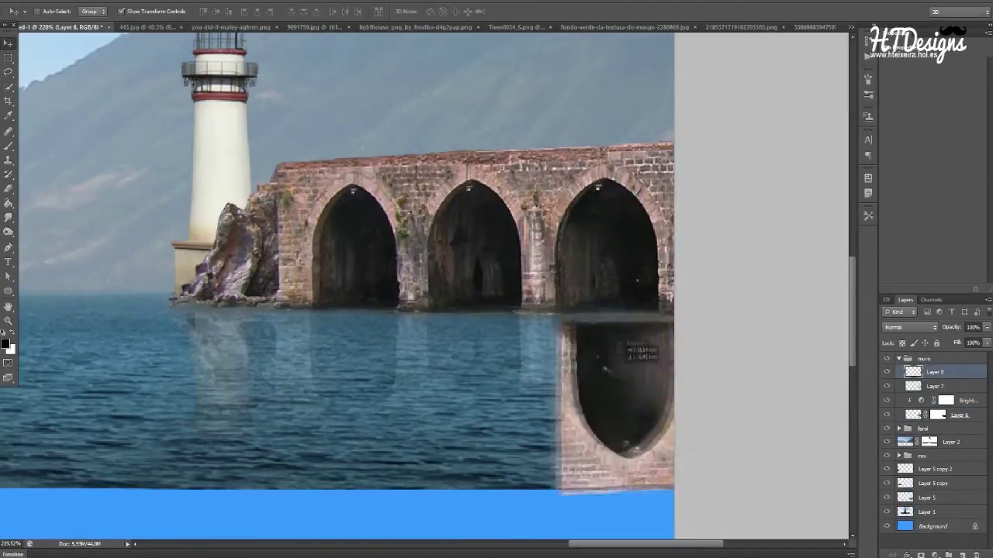
click(522, 13)
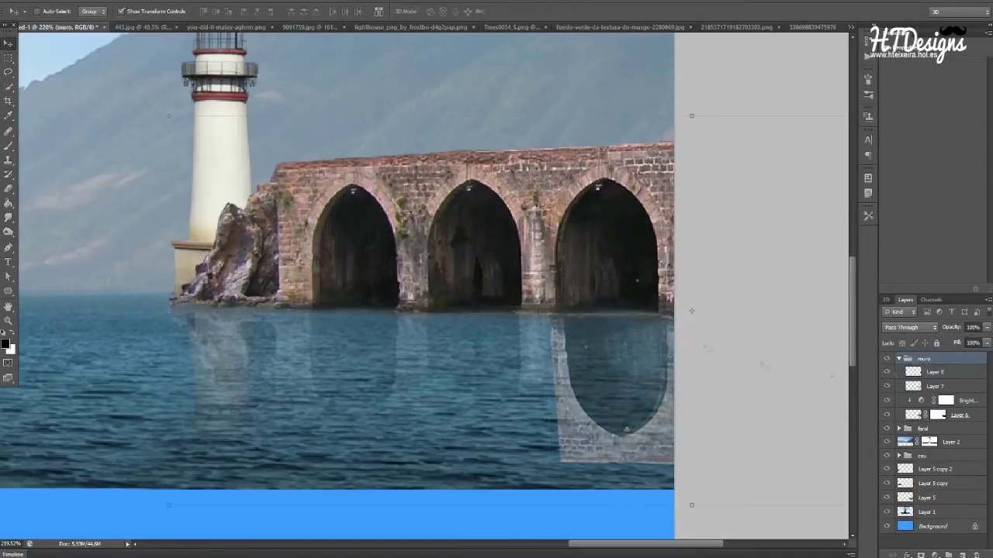
- Set a size 145 Eraser on the faded wall reflection layer to soften it
click(934, 386)
key(e)
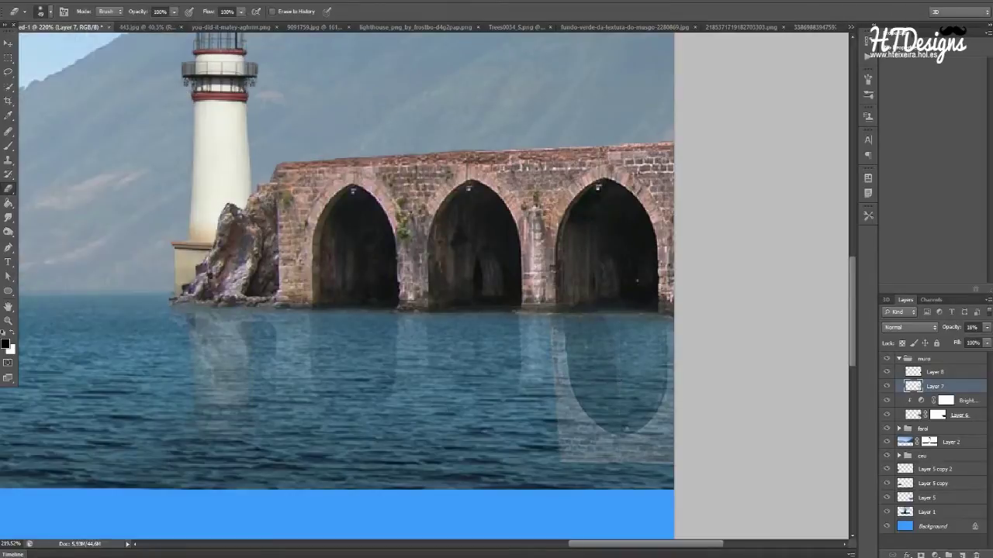
click(41, 11)
key(Return)
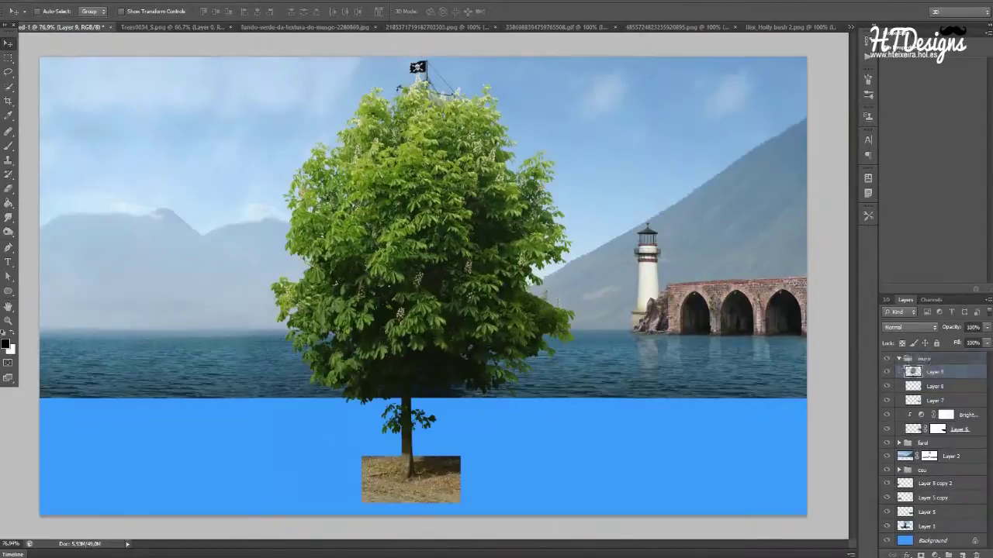
- Stack the wall group above the tree and shrink the tree onto the wall top
drag(940, 376, 934, 355)
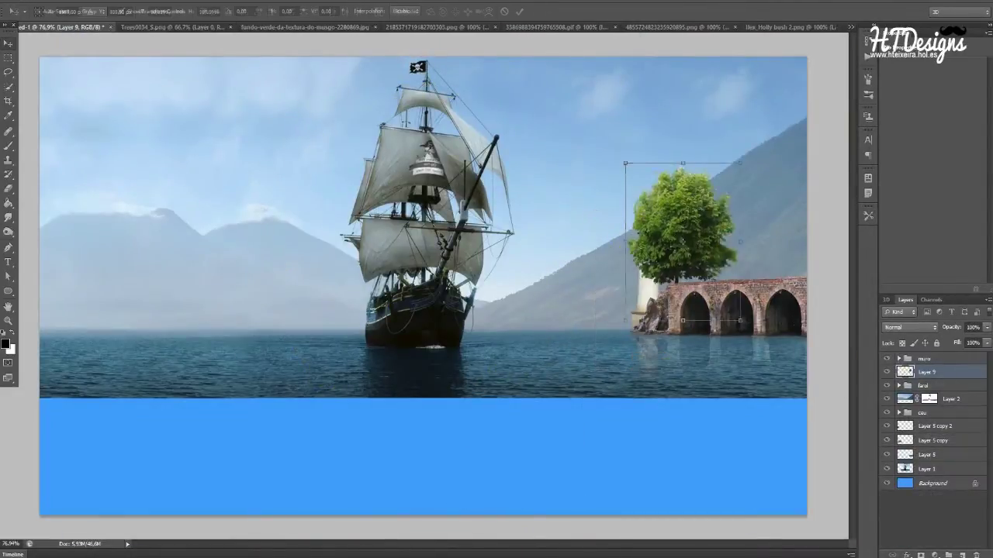
scroll(659, 232, up, 3)
drag(675, 167, 686, 198)
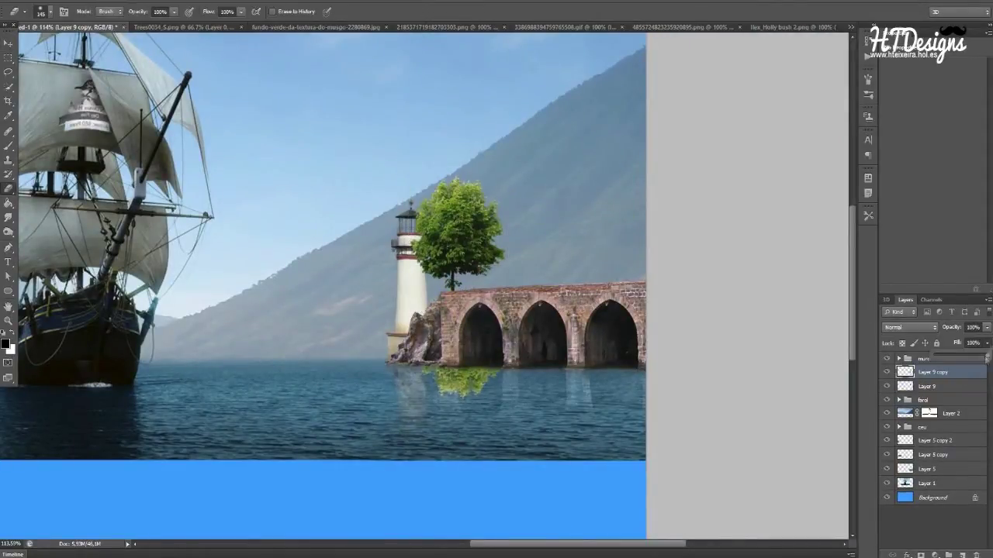
scroll(571, 171, down, 5)
scroll(572, 170, up, 3)
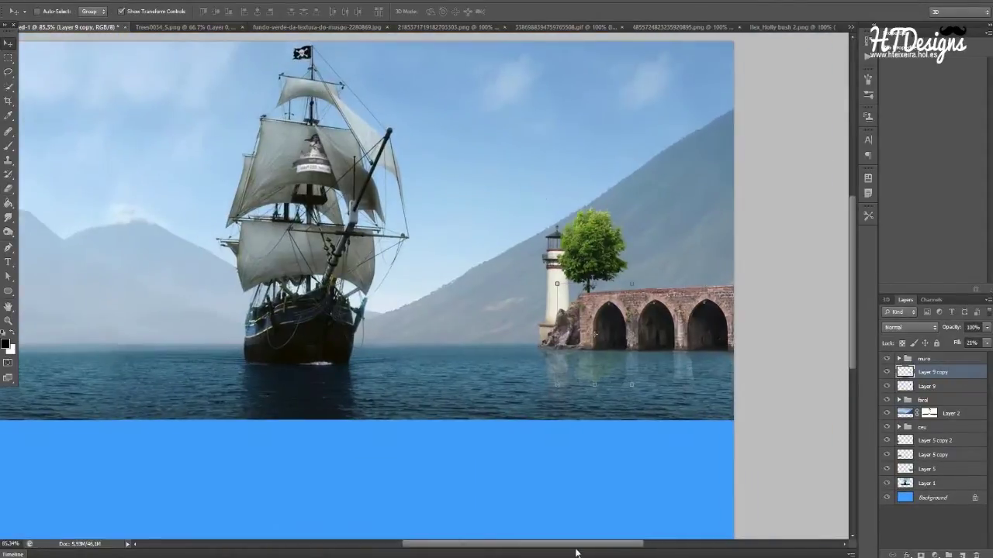
drag(570, 549, 587, 550)
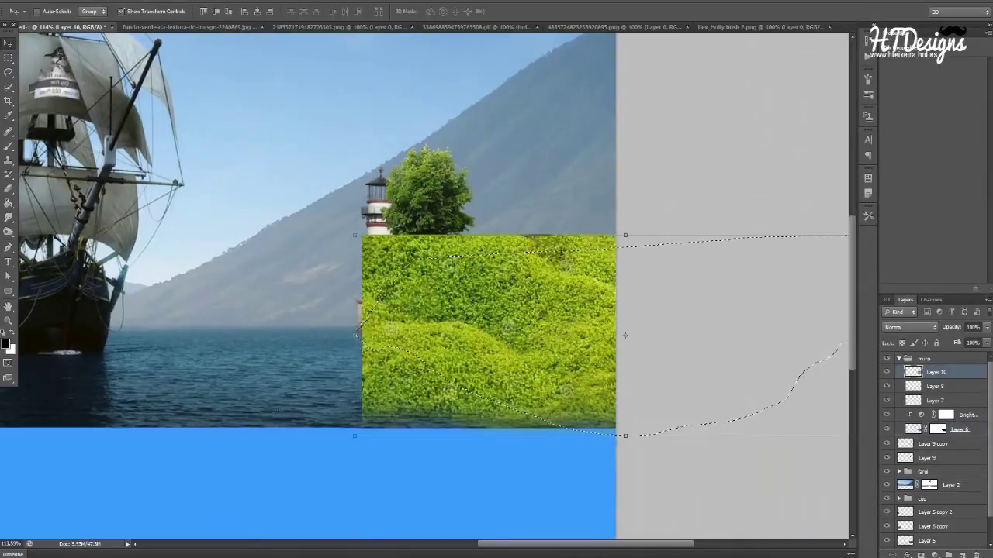
- Blend the moss layer with Darken at 47% opacity
key(4)
key(7)
click(910, 325)
click(910, 318)
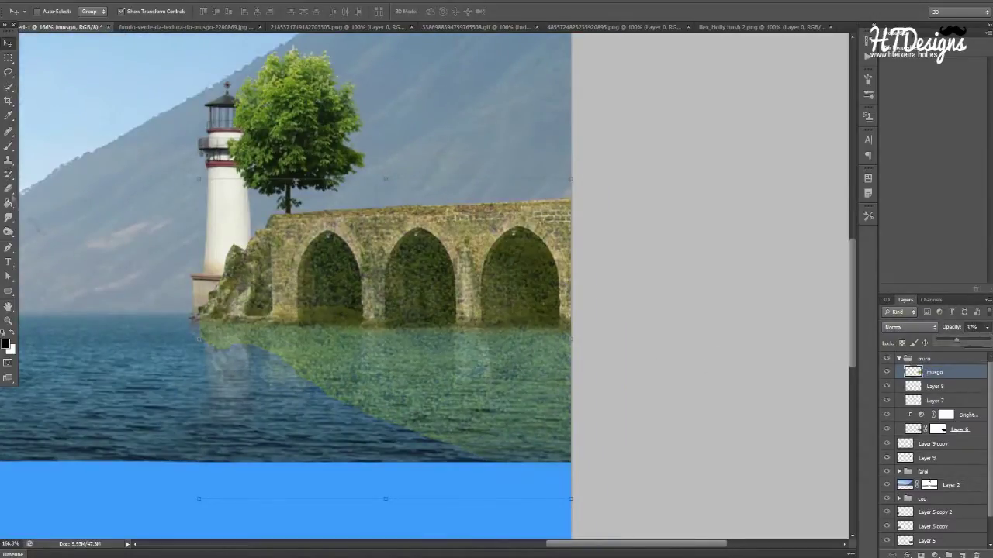
- Add a mask to the moss layer and paint the moss off the lighthouse rock
key(b)
click(934, 556)
drag(204, 310, 232, 314)
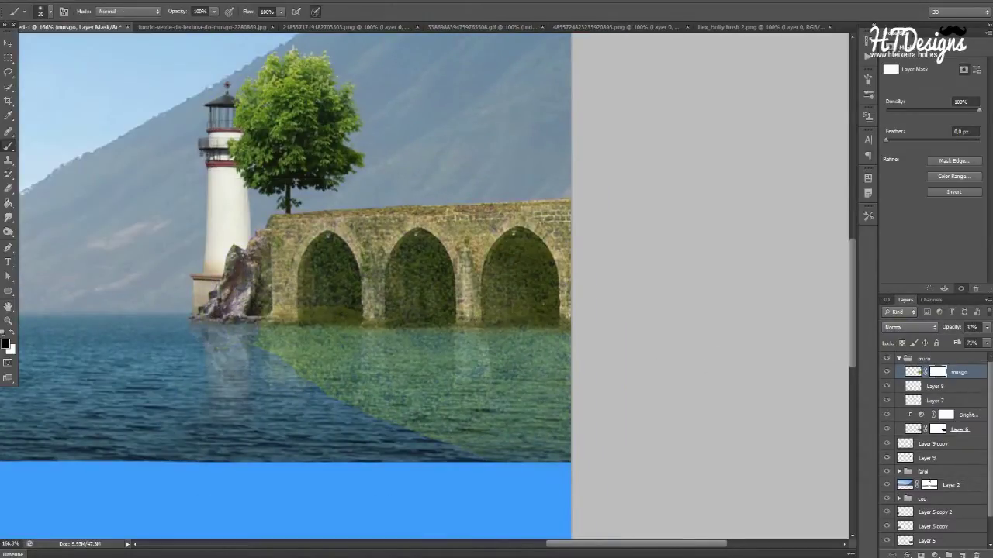
key(ctrl+z)
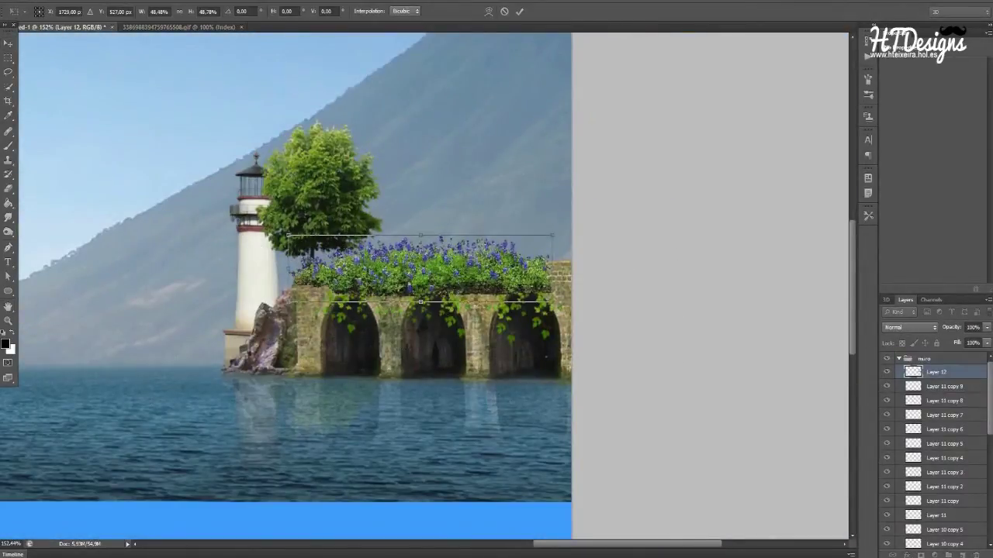
- Widen the flower bed across the wall top, merge the layers, and pick a new brush size
drag(470, 268, 587, 269)
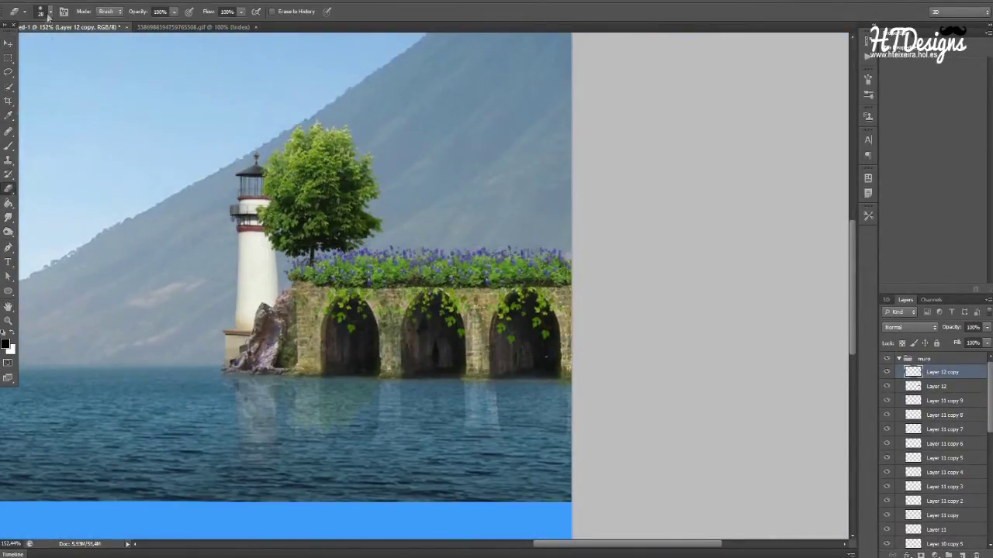
key(ctrl+e)
key(b)
click(51, 12)
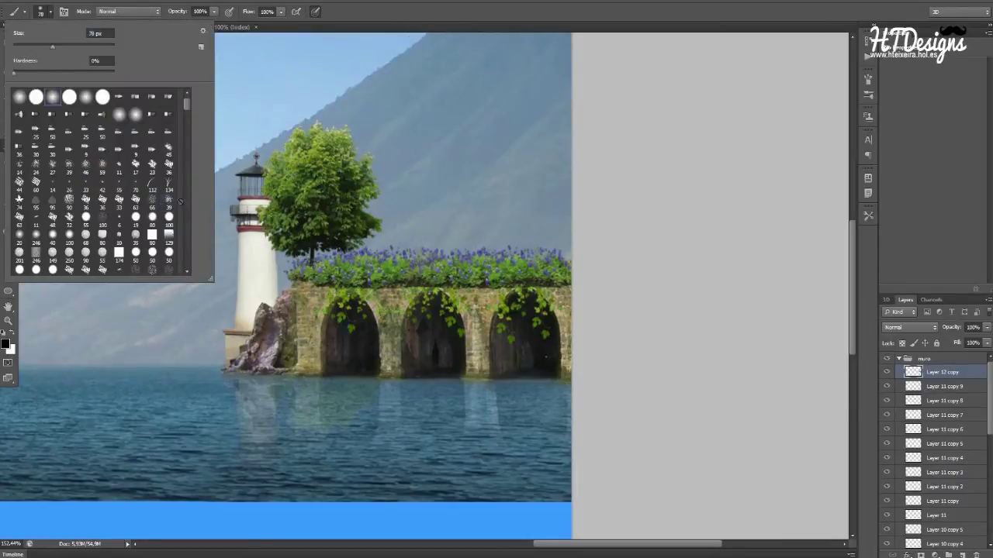
double_click(180, 202)
scroll(367, 342, up, 5)
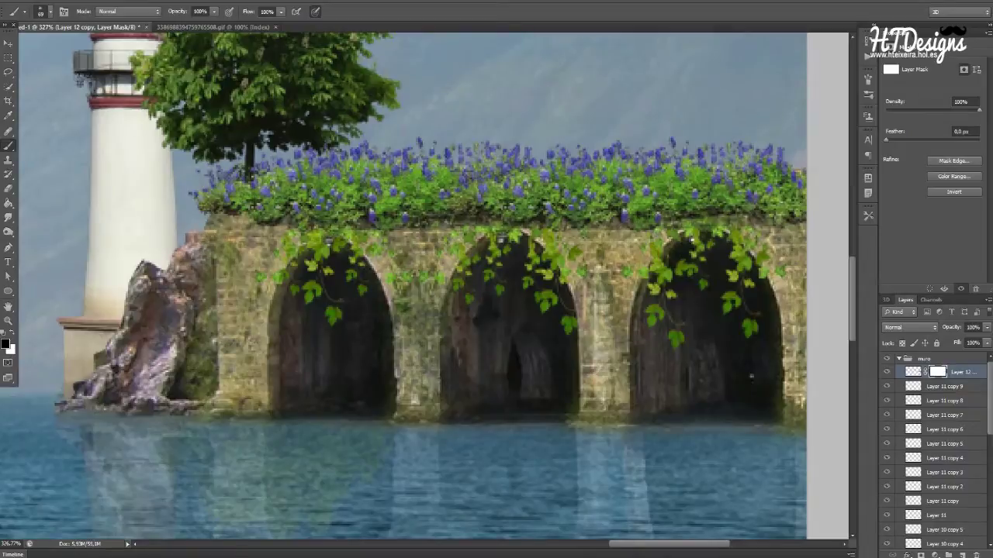
- Give the lower layer a Color Overlay style and reduce its opacity
click(927, 556)
click(908, 494)
click(687, 104)
click(960, 162)
drag(986, 328, 978, 343)
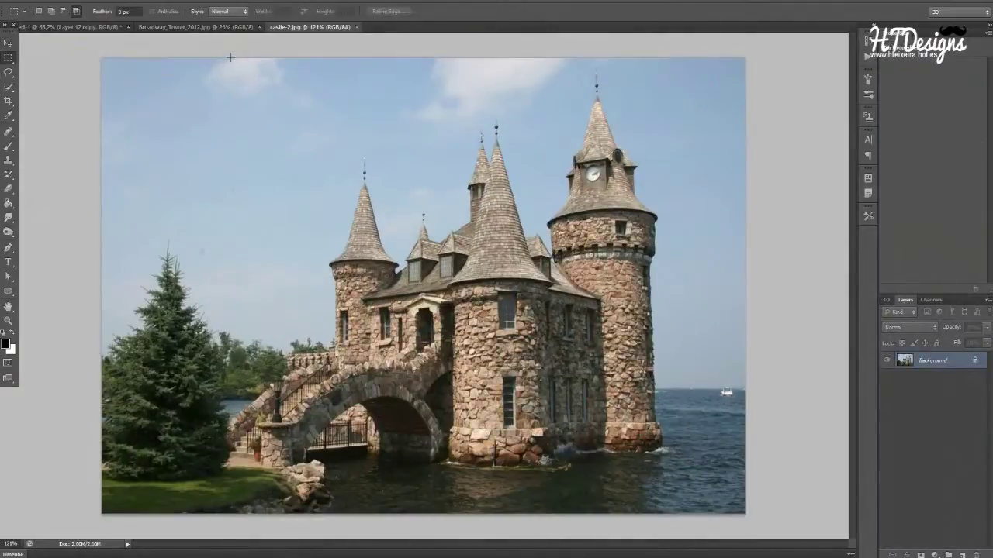
- Copy the castle-2 photo into the seascape, scaled down and placed at the left edge
key(ctrl+a)
key(ctrl+c)
click(47, 26)
key(ctrl+v)
key(ctrl+t)
mouse_move(232, 310)
mouse_down()
mouse_move(142, 310)
mouse_move(142, 320)
mouse_up()
key(Return)
- Clean up the castle's edges with the Eraser and Lasso around the tower base
right_click(8, 85)
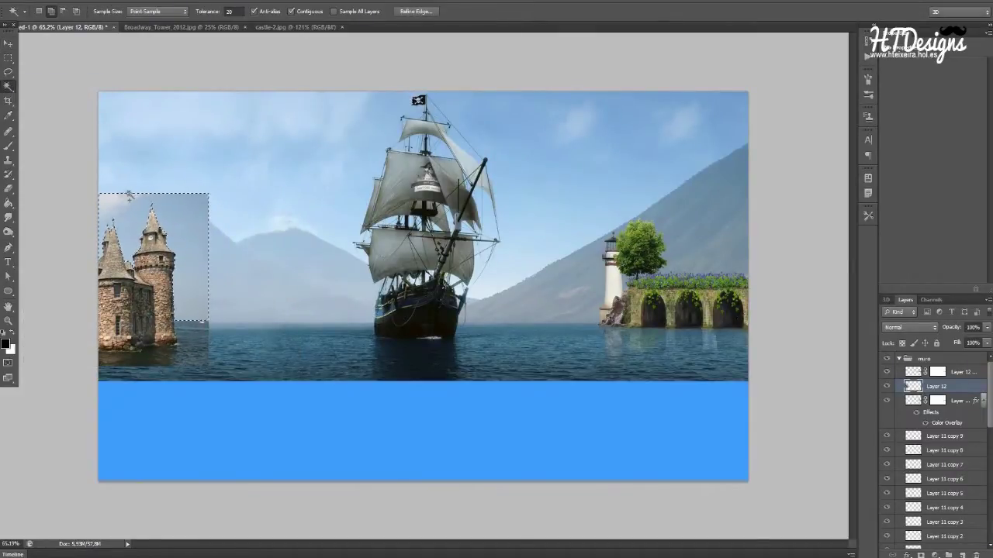
key(ctrl+d)
scroll(37, 313, up, 3)
key(e)
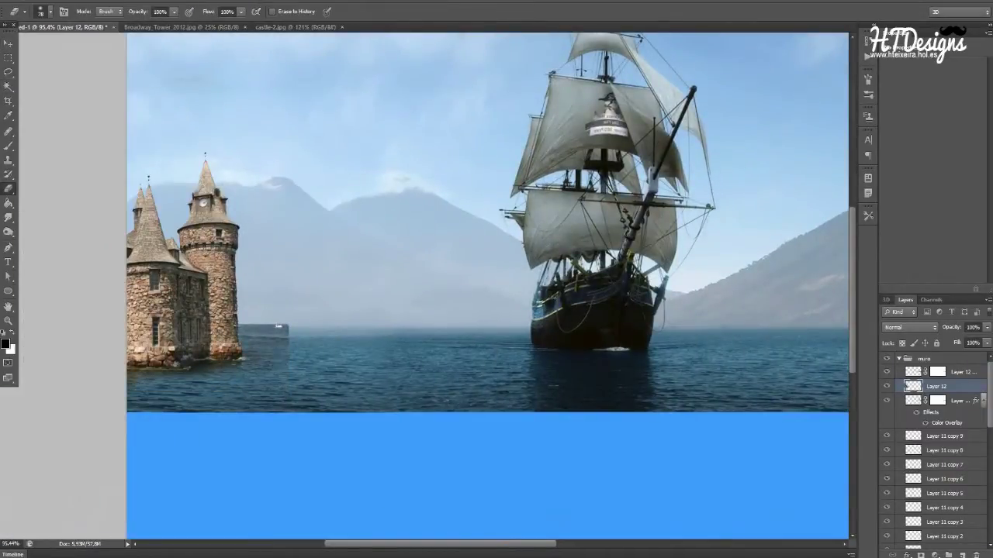
scroll(241, 326, up, 4)
key(l)
click(463, 170)
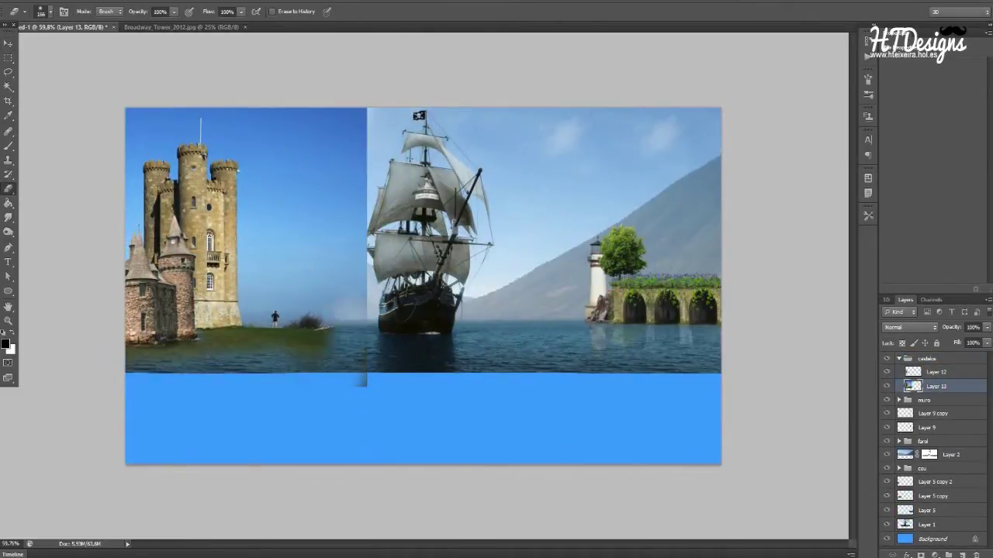
- Select the castle's leftover sky and grass with Quick Selection and Polygonal Lasso for removal
right_click(8, 86)
click(50, 86)
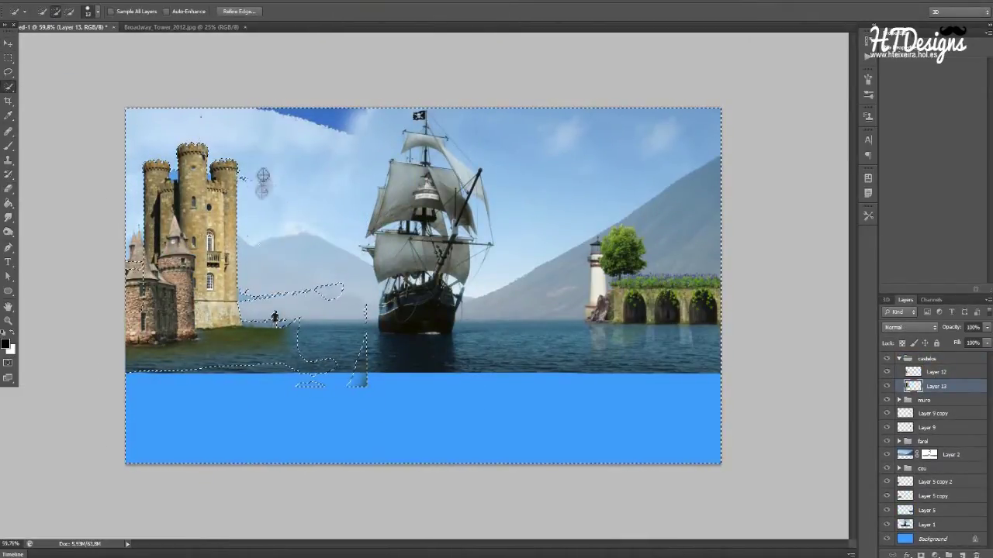
scroll(261, 151, up, 3)
key(l)
scroll(233, 140, up, 4)
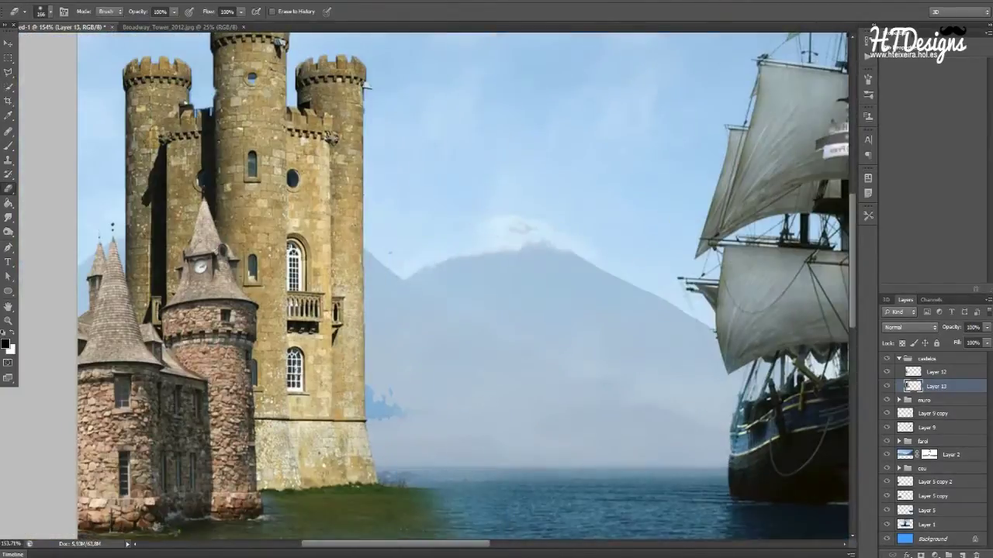
scroll(465, 287, down, 3)
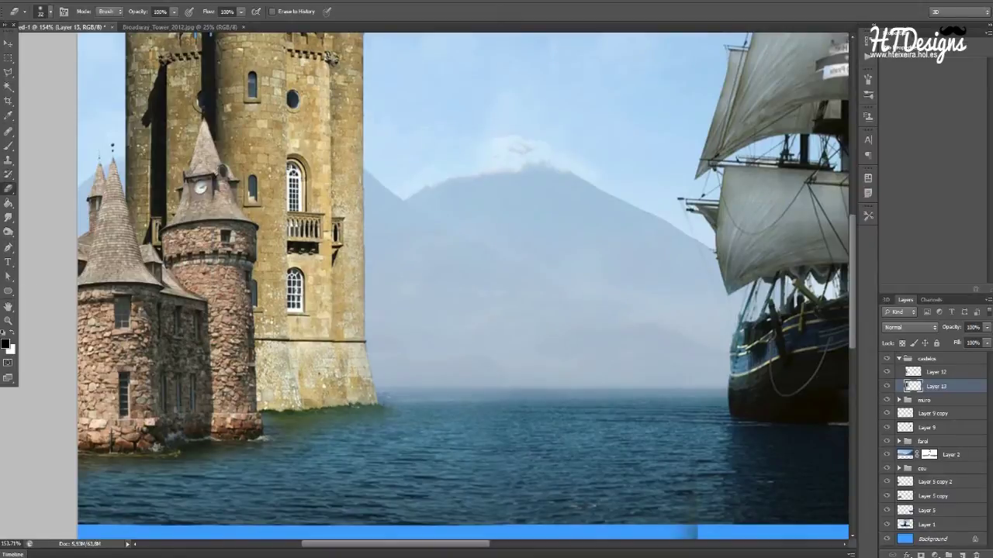
- Add a new foam layer above the castle and set up a white brush for painting it
key(ctrl+shift+alt+n)
alt+scroll(737, 413, down, 2)
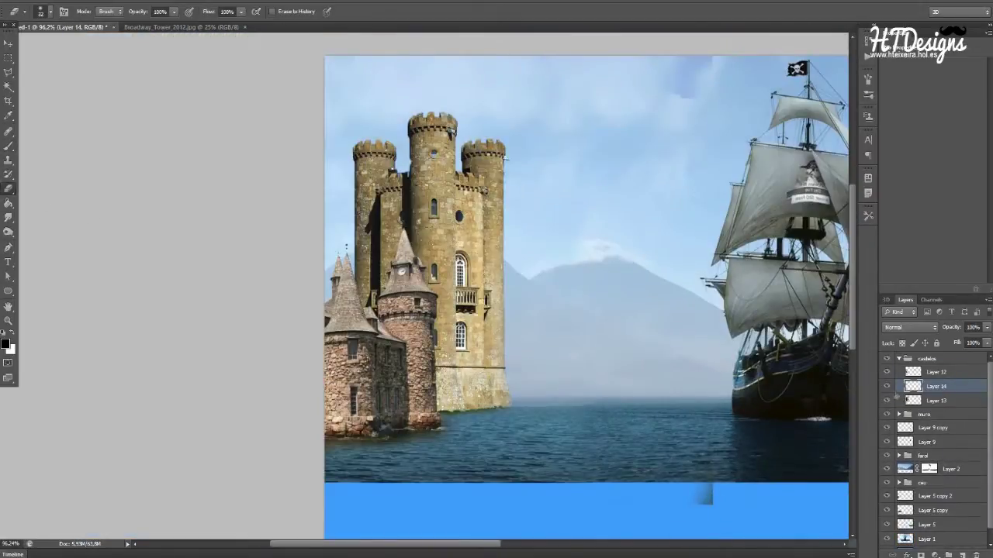
text(espuma)
key(b)
right_click(42, 156)
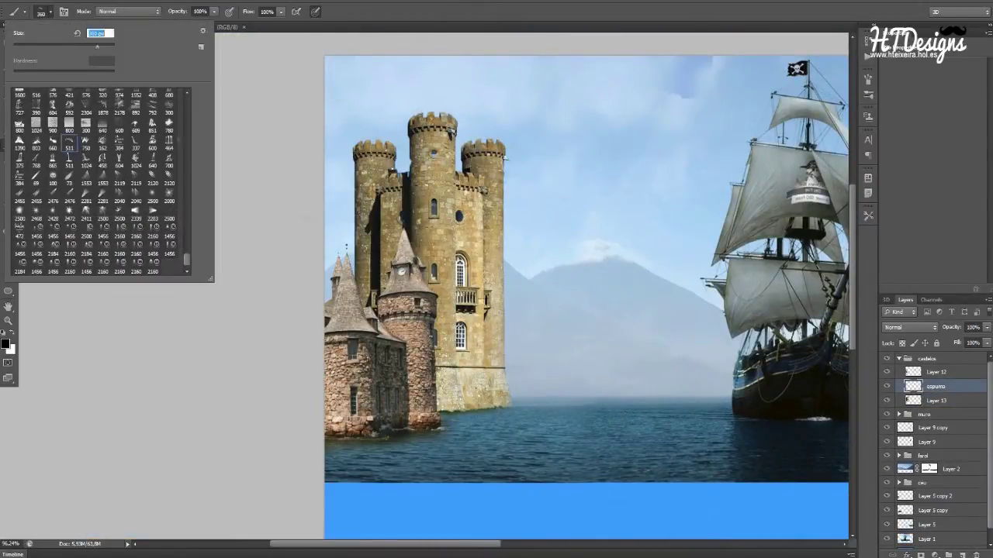
key(Return)
key(x)
key(F5)
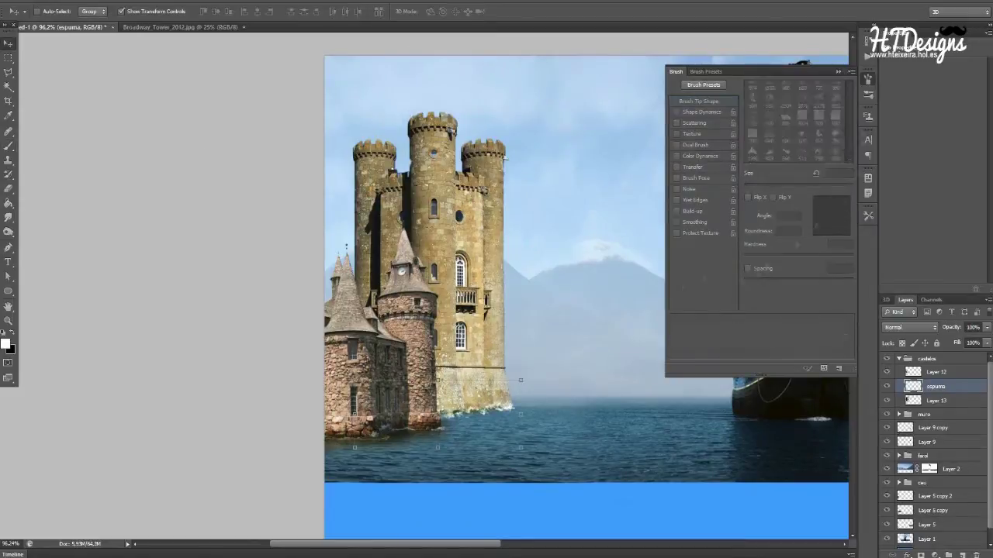
- Duplicate the tall castle layer and move the flipped copy below the castle
key(F5)
click(936, 400)
key(ctrl+0)
key(v)
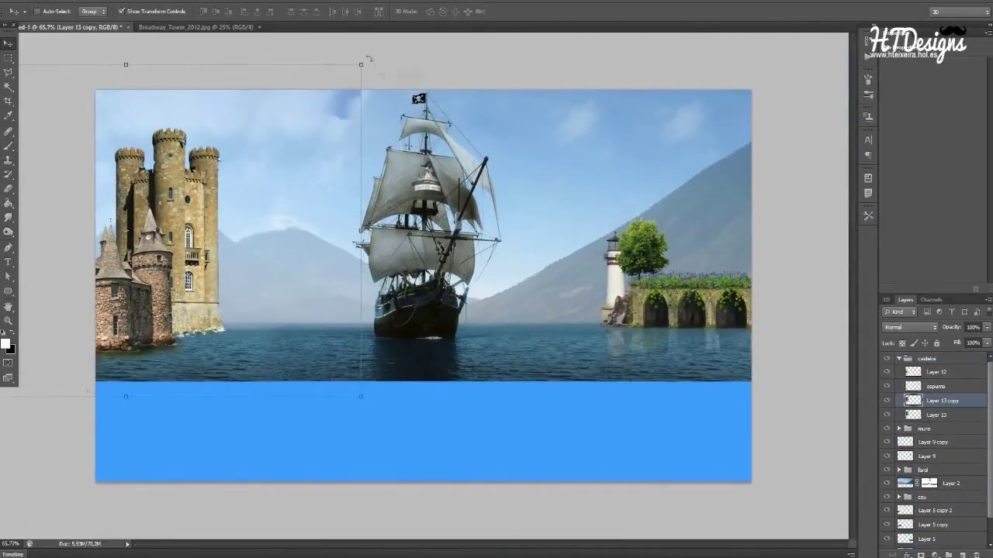
drag(370, 58, 248, 365)
- Erase the blurry part of the reflection and reposition it beneath the castle
key(e)
right_click(245, 319)
key(Return)
mouse_move(245, 319)
mouse_down()
mouse_move(349, 450)
mouse_move(403, 465)
mouse_up()
key(ctrl+minus)
key(ctrl+t)
drag(372, 372, 226, 377)
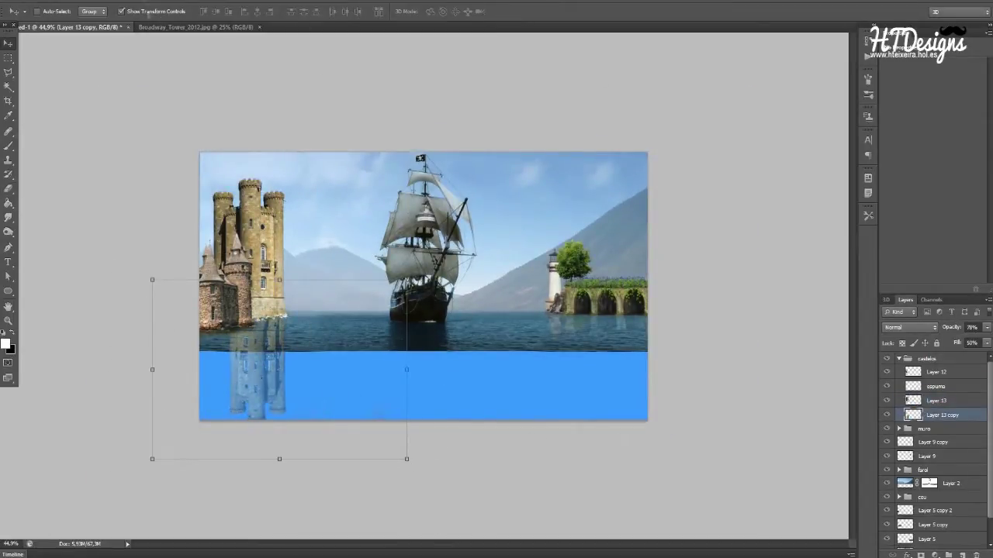
- Fade out the reflection's lower part with a soft eraser brush
key(e)
key(ctrl+0)
right_click(170, 465)
drag(116, 465, 198, 466)
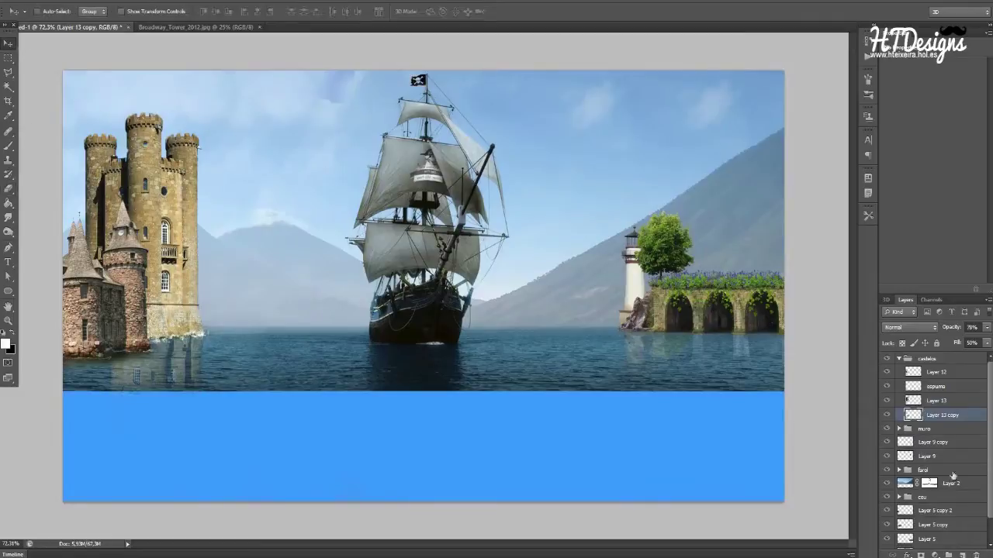
- Align the reflection under the castle and lower its opacity to 75%
click(121, 11)
drag(132, 271, 116, 233)
click(31, 101)
drag(116, 418, 122, 441)
drag(986, 327, 962, 342)
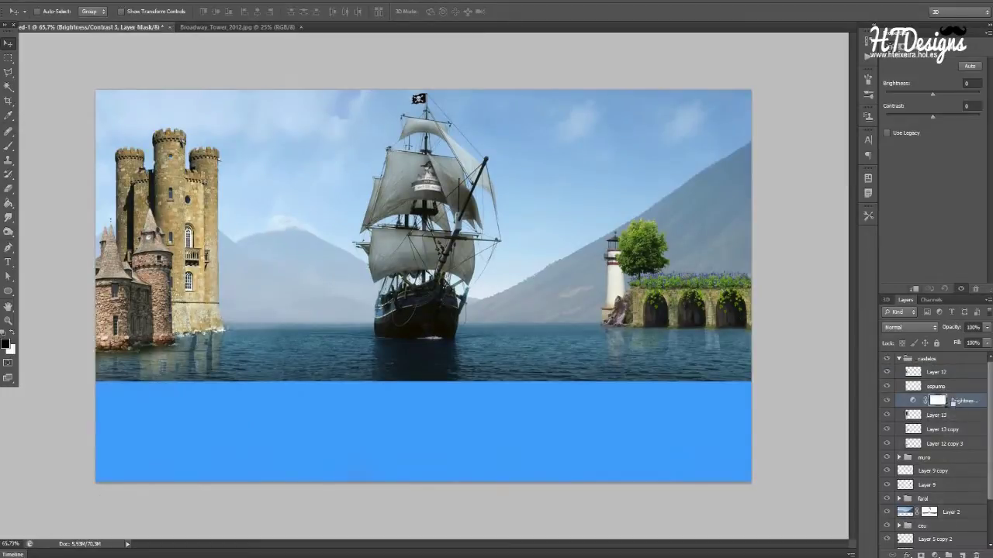
- Add a Brightness/Contrast adjustment darkening the castle to brightness -35
click(935, 556)
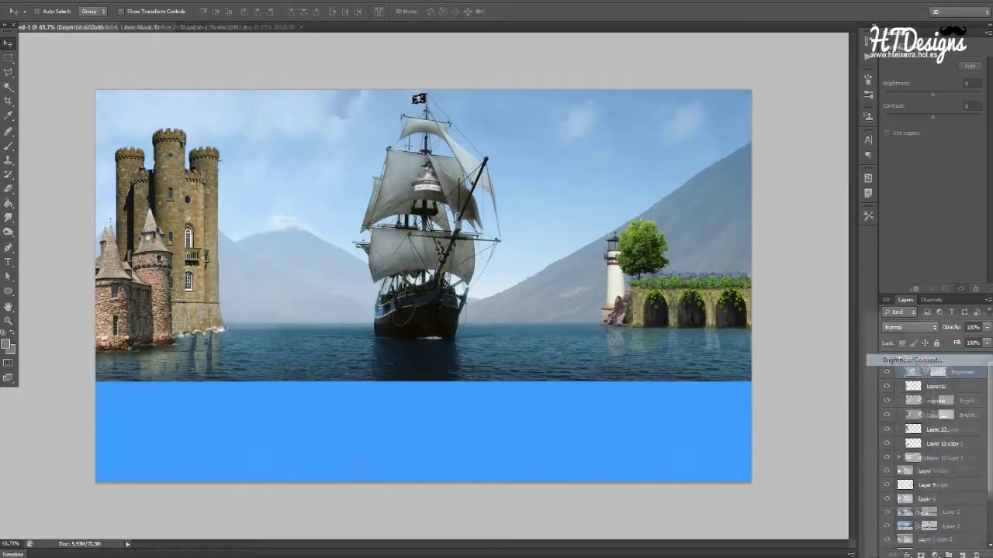
click(909, 357)
drag(931, 94, 922, 93)
- Add a Brightness/Contrast adjustment clipped to the farol copy lighthouse layer
click(899, 359)
click(899, 412)
click(953, 439)
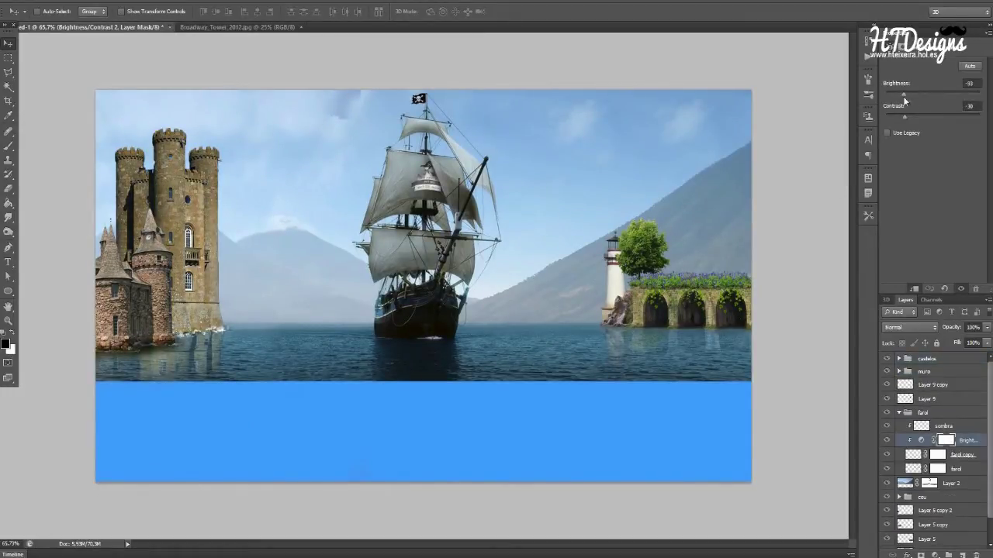
click(934, 556)
click(909, 357)
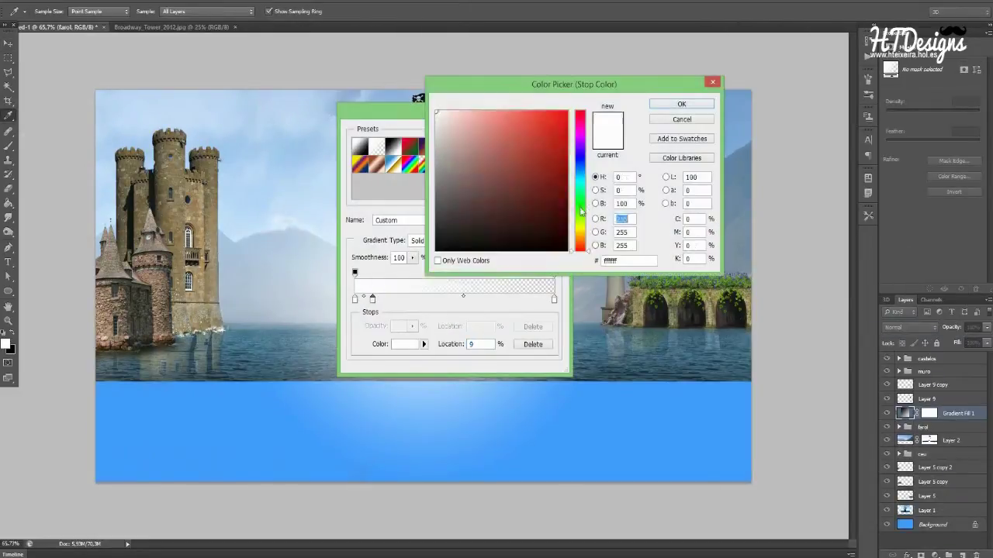
- Make the gradient fill a yellow radial glow
drag(581, 211, 581, 229)
click(545, 112)
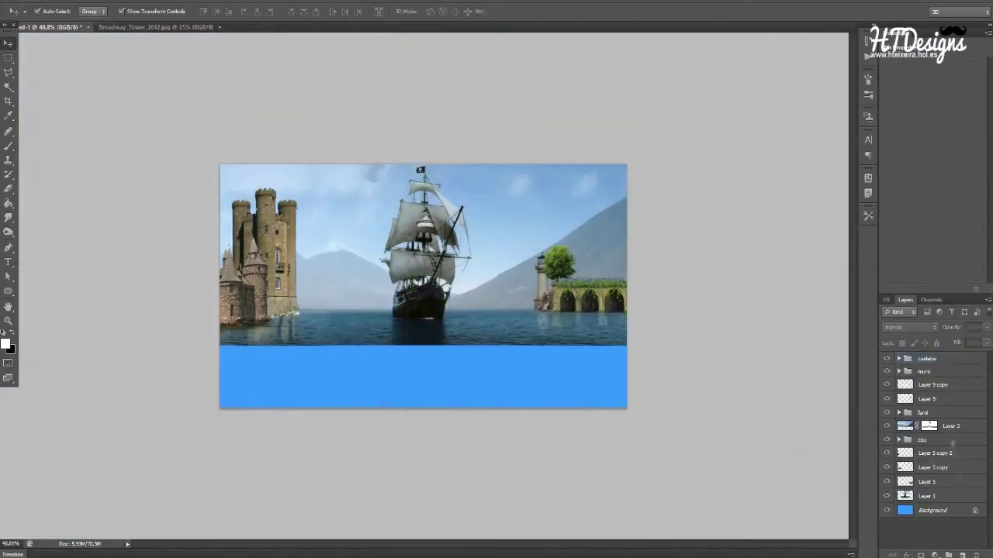
click(935, 556)
click(904, 333)
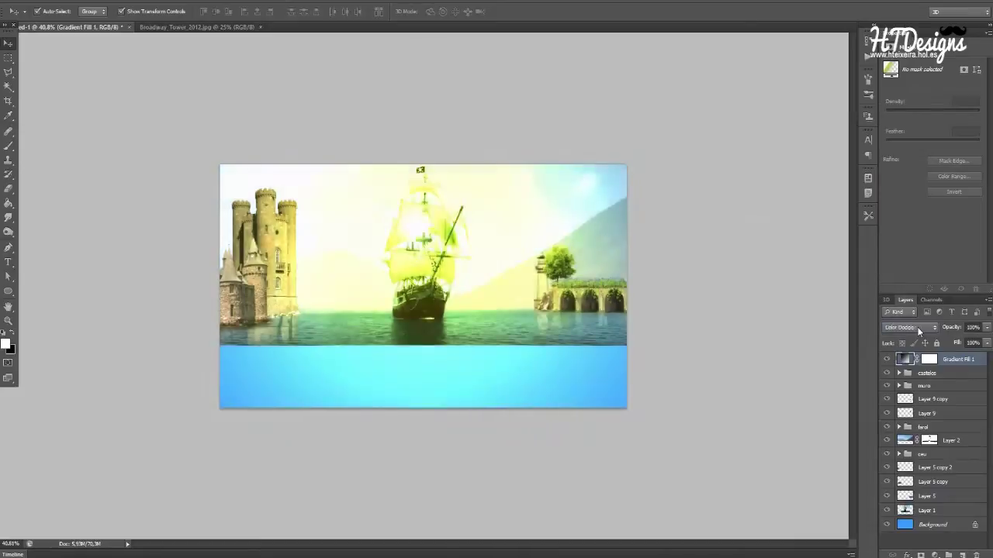
- Blend the glow layer in Linear Dodge (Add) at 66% opacity
scroll(917, 327, up, 3)
scroll(917, 327, down, 4)
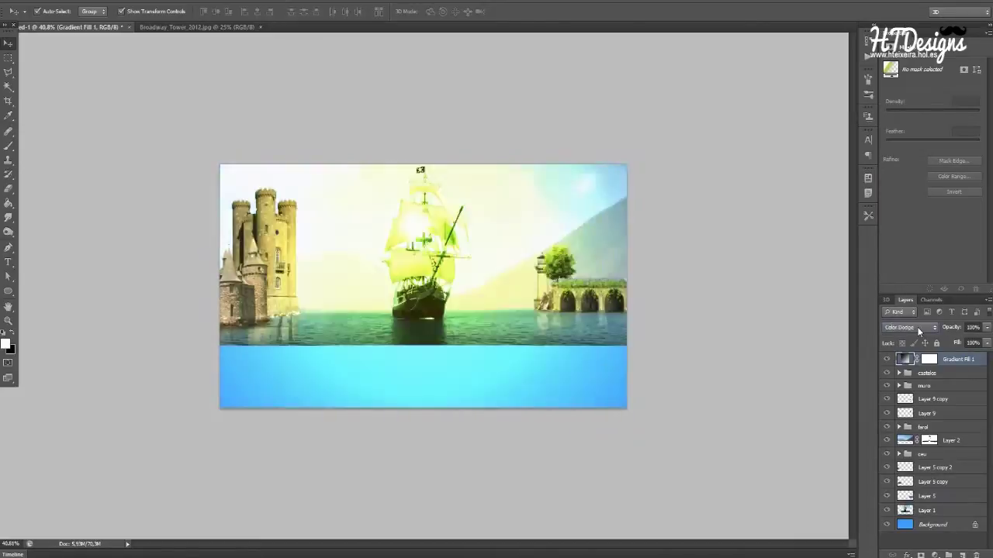
scroll(917, 326, down, 1)
drag(986, 326, 973, 344)
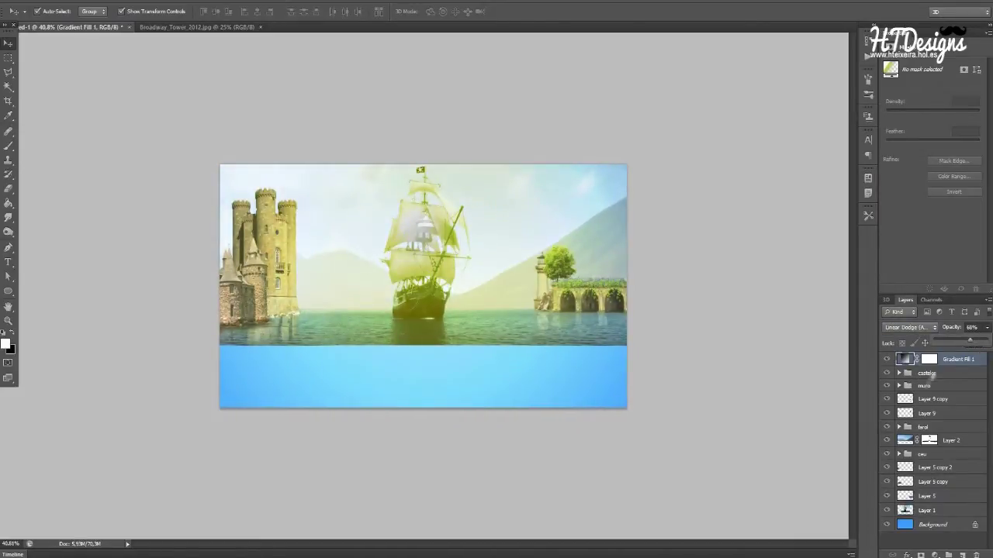
click(907, 511)
alt+scroll(422, 256, up, 4)
- Select the glow layer's mask and set up a small soft brush at 26%
click(928, 359)
key(b)
click(49, 11)
click(52, 96)
key(Return)
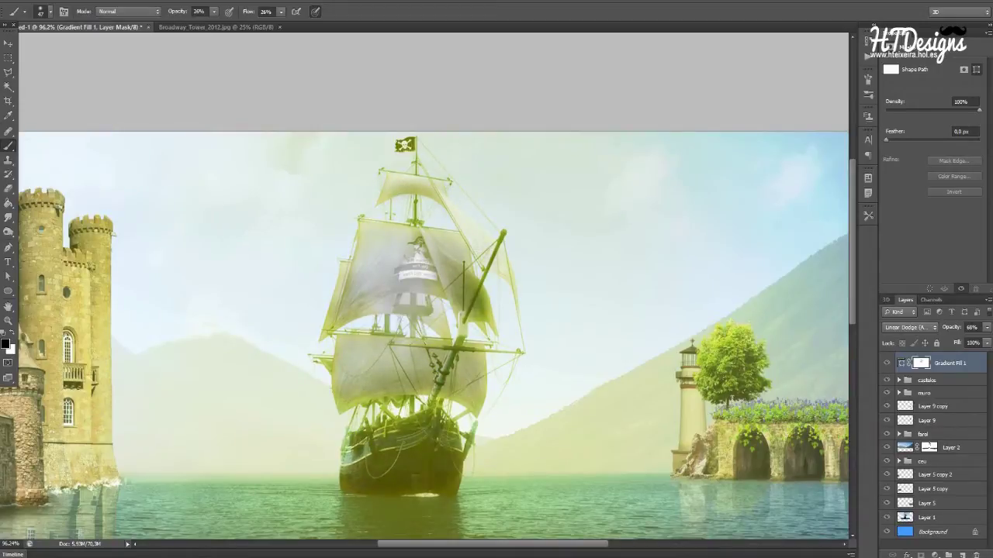
- Add a new Soft Light layer and size the lightening brush for fine details
key(ctrl+shift+n)
key(Return)
click(910, 327)
click(900, 189)
key(o)
key(bracketright)
key(bracketright)
key(bracketright)
scroll(392, 244, up, 5)
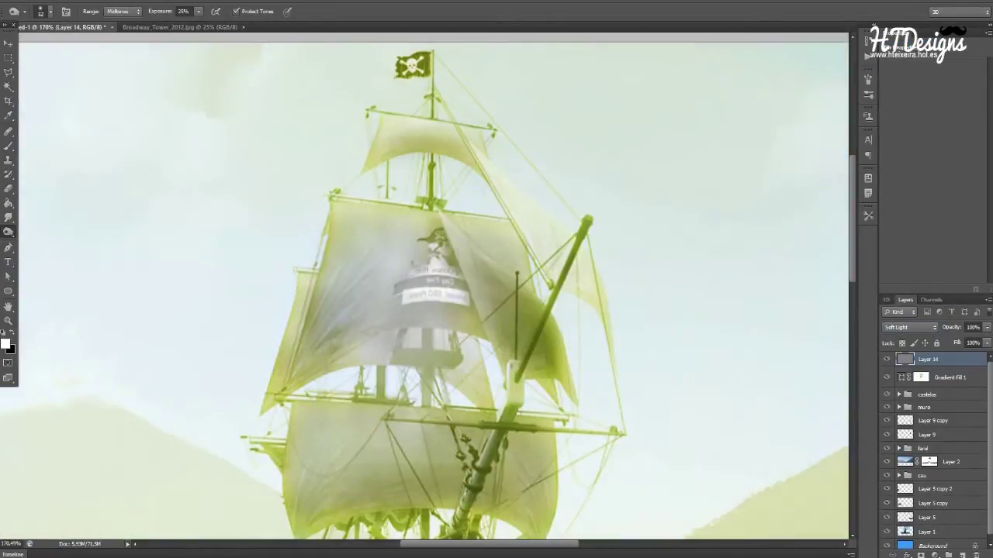
scroll(391, 310, up, 3)
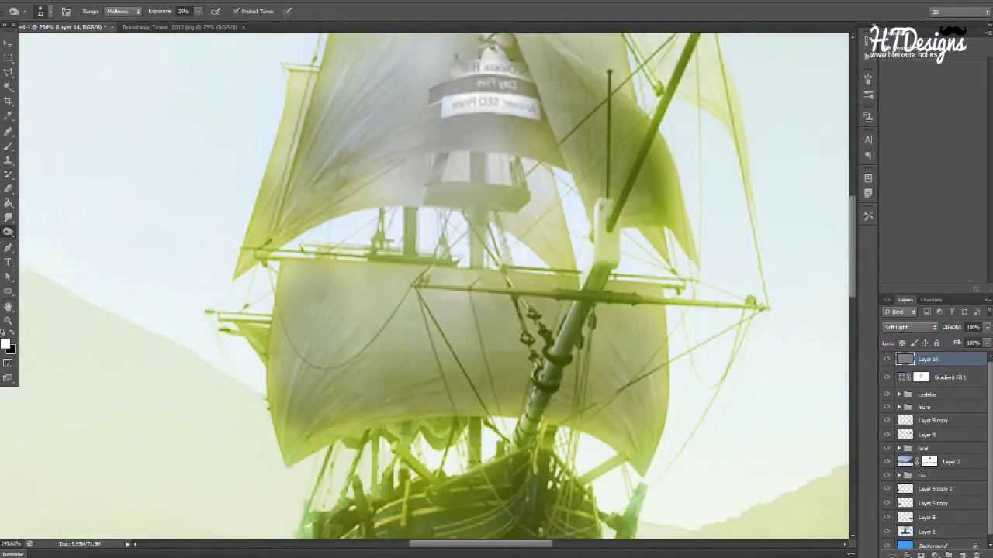
key(bracketleft)
key(bracketleft)
key(bracketleft)
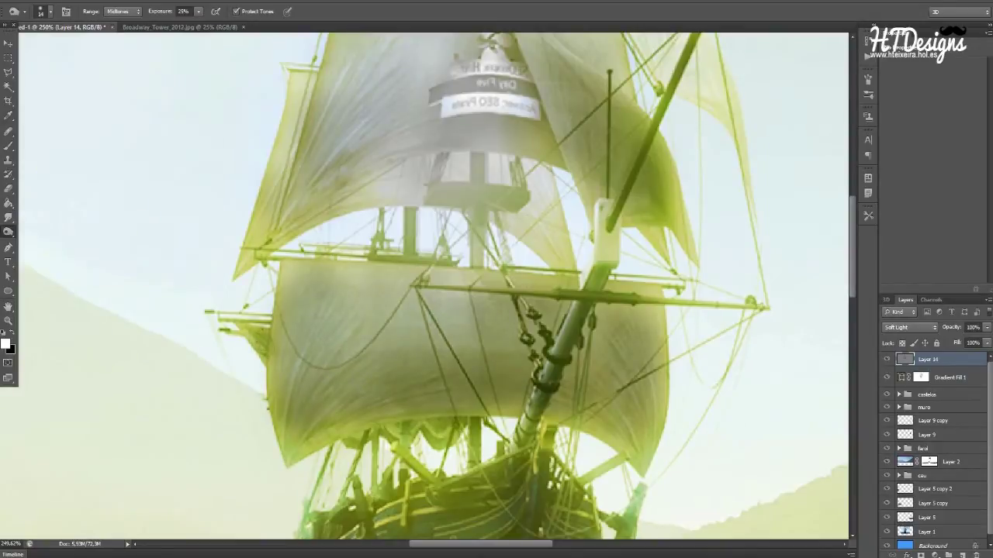
scroll(427, 287, down, 3)
- Paint black on the Gradient Fill 1 mask to clear the glow from the ship's hull and sails
key(alt+bracketleft)
key(b)
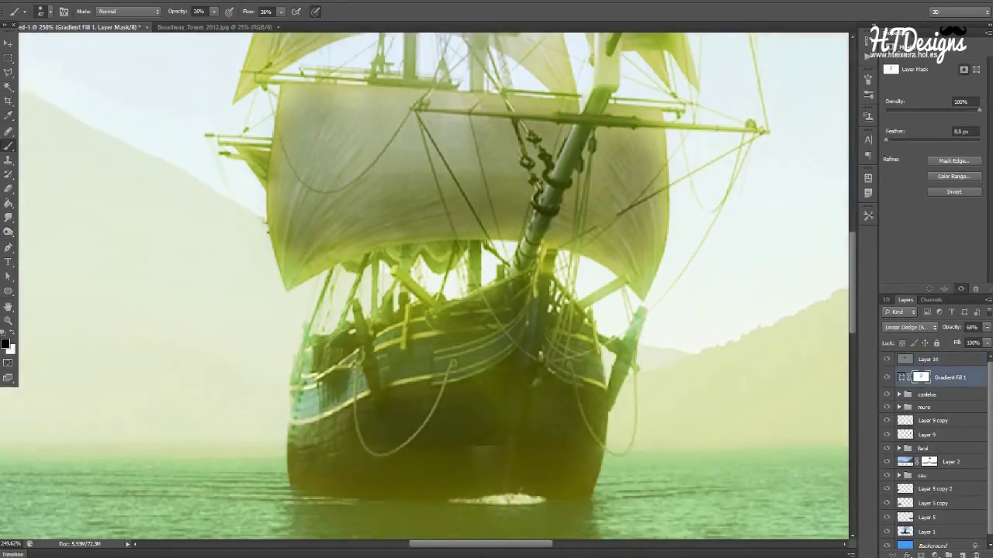
drag(419, 372, 559, 489)
drag(295, 240, 582, 186)
drag(372, 279, 520, 388)
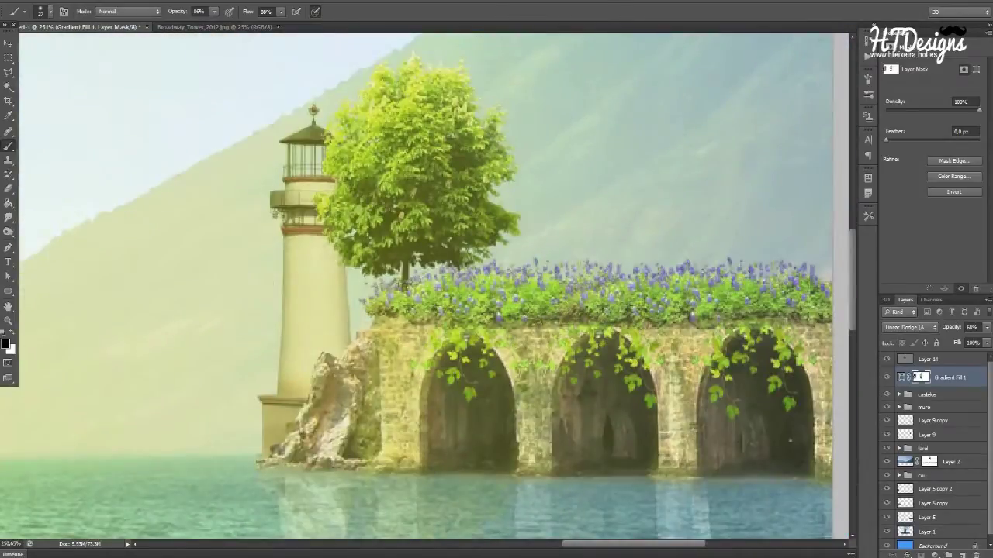
- Clear the glow from the three stone arches and the wall top
click(50, 12)
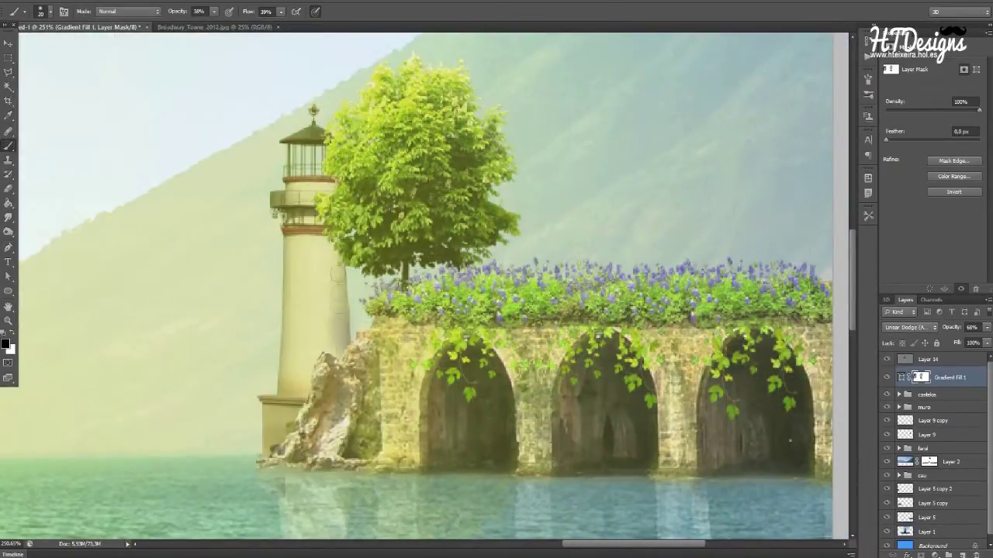
drag(466, 418, 431, 357)
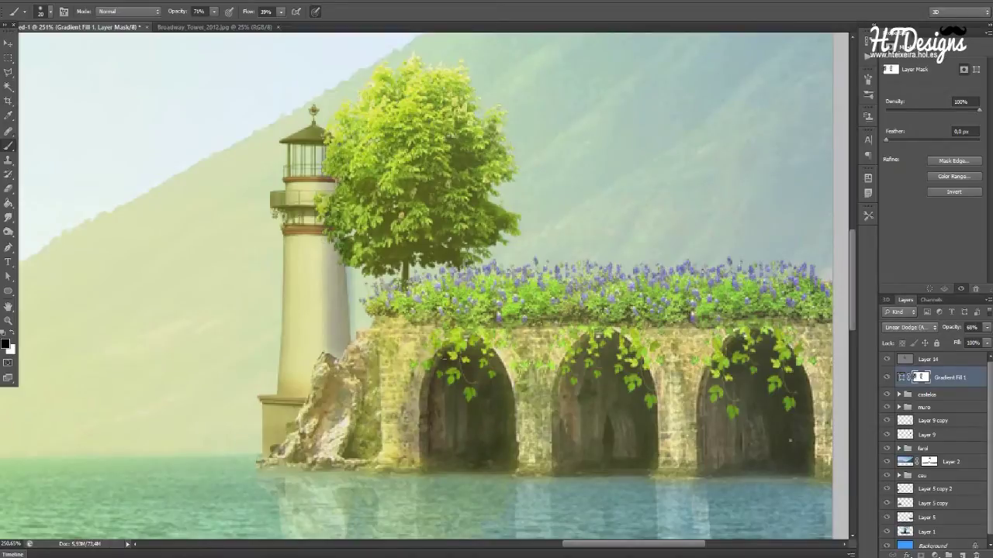
drag(547, 434, 632, 365)
drag(764, 403, 659, 318)
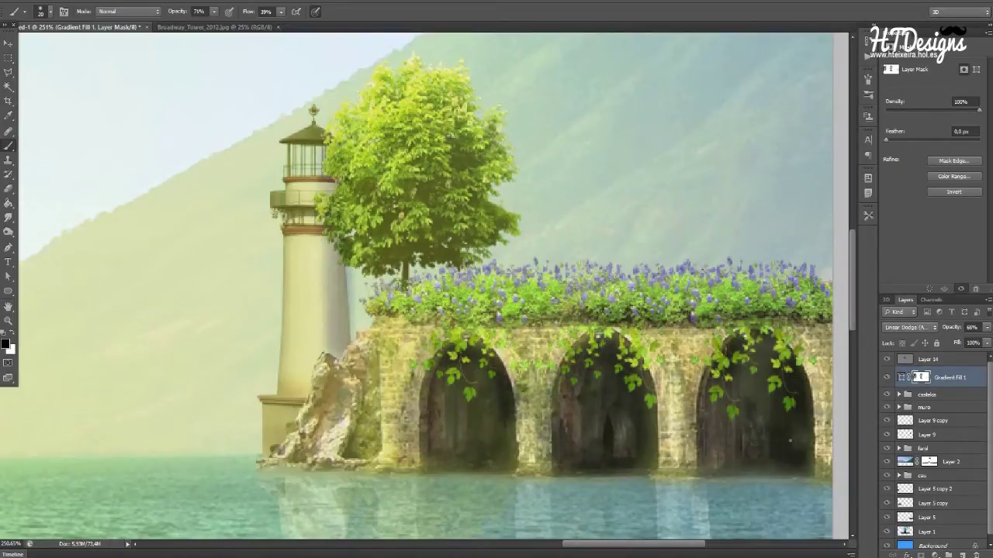
key(ctrl+0)
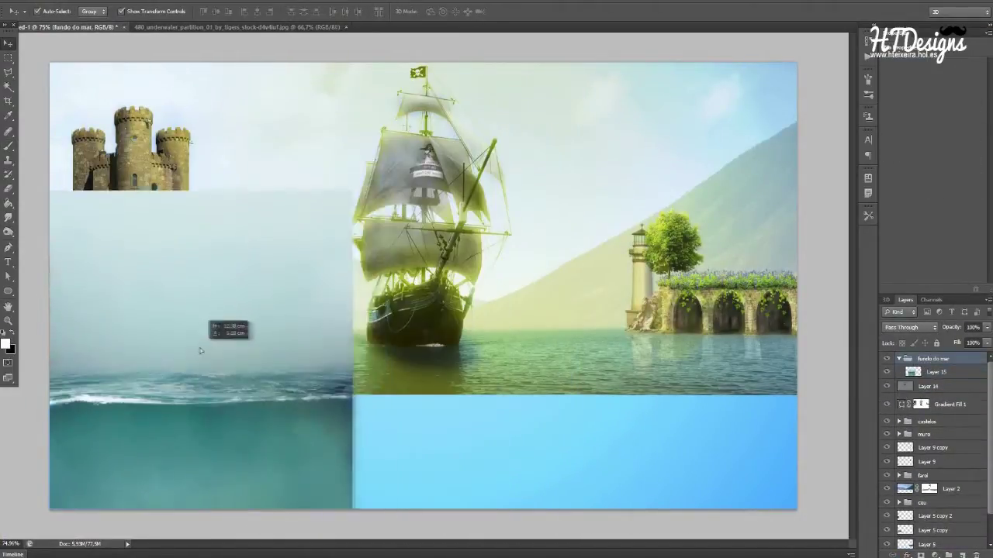
- Move the underwater photo to the left edge, delete a rectangular part, and slide the copied strip left
drag(206, 326, 204, 251)
key(m)
drag(50, 217, 357, 396)
key(Delete)
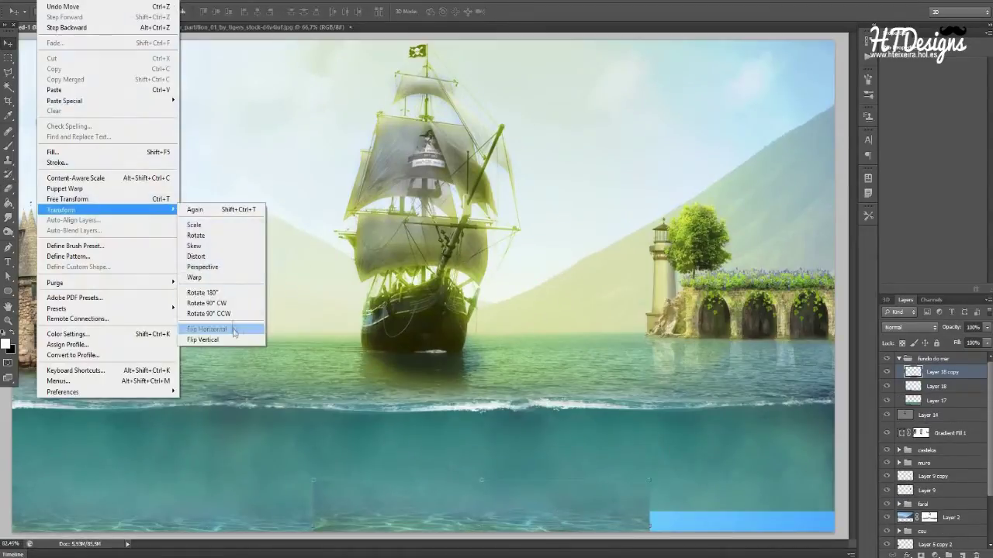
click(222, 339)
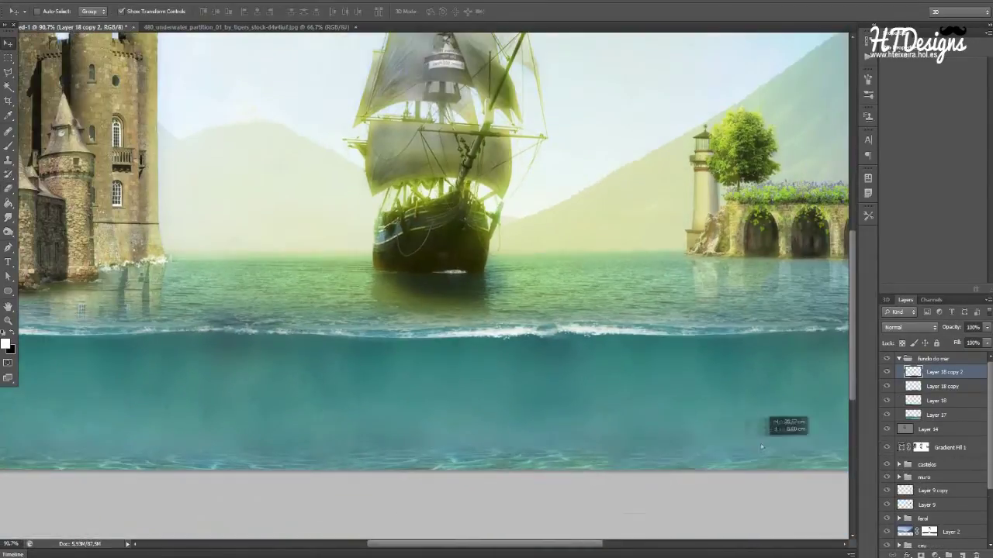
drag(764, 446, 386, 458)
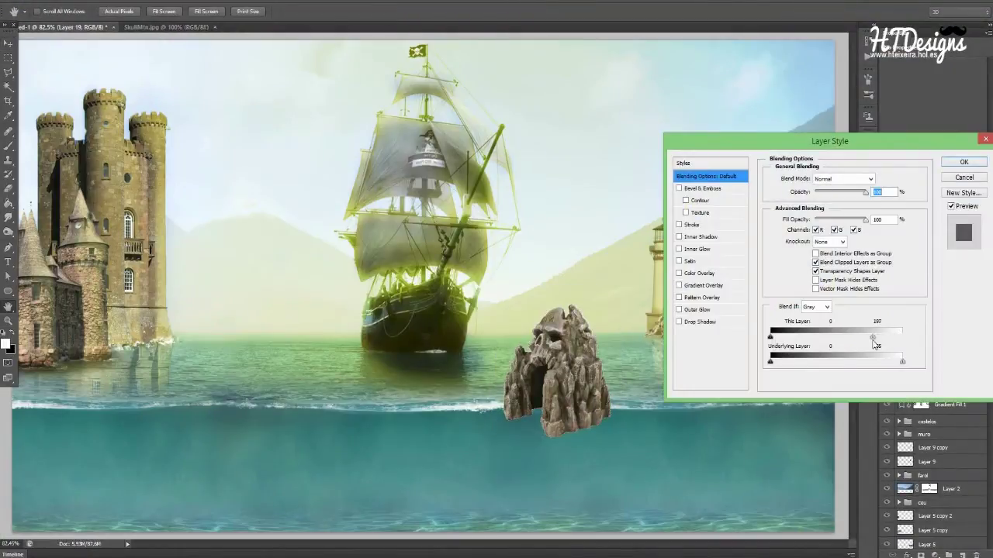
- Rename the skull rock layer, lower its opacity, and pick a large full-opacity brush
double_click(940, 428)
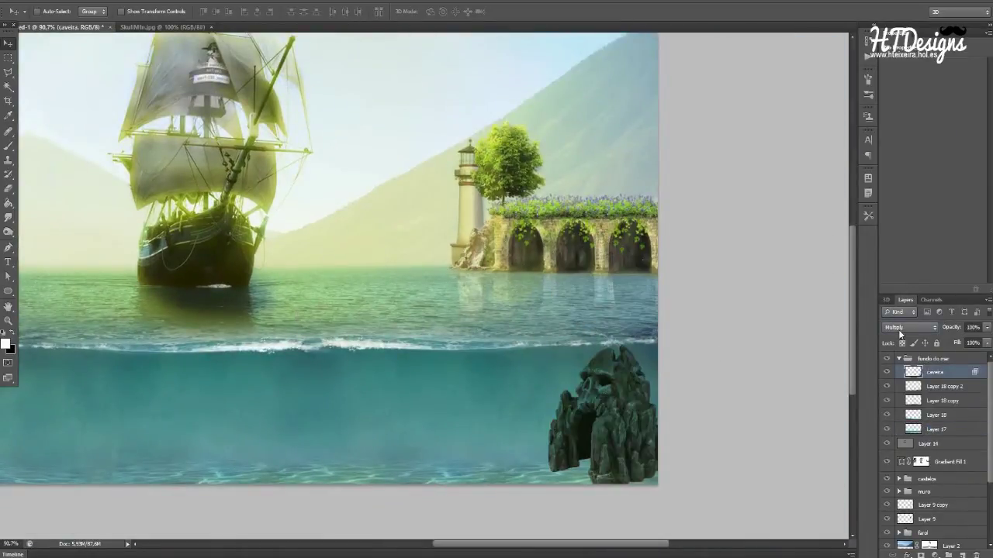
drag(987, 327, 960, 347)
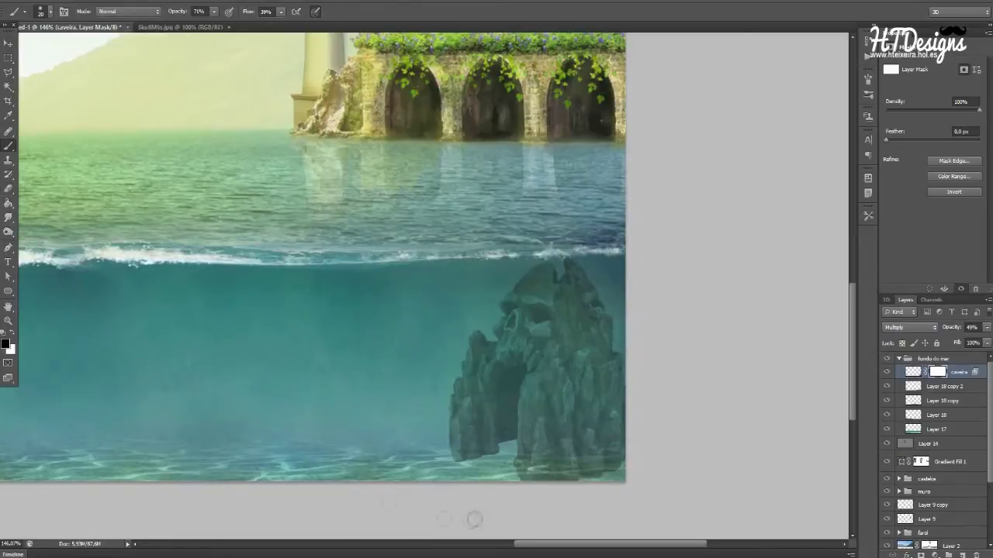
click(42, 11)
double_click(88, 95)
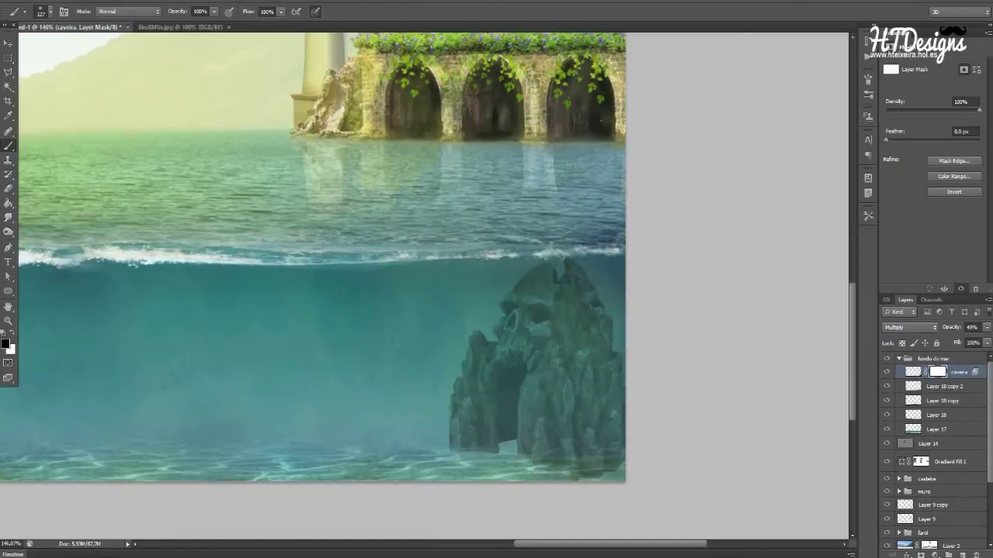
- Duplicate the skull rock layer and move the copy lower down
key(ctrl+j)
key(ctrl+t)
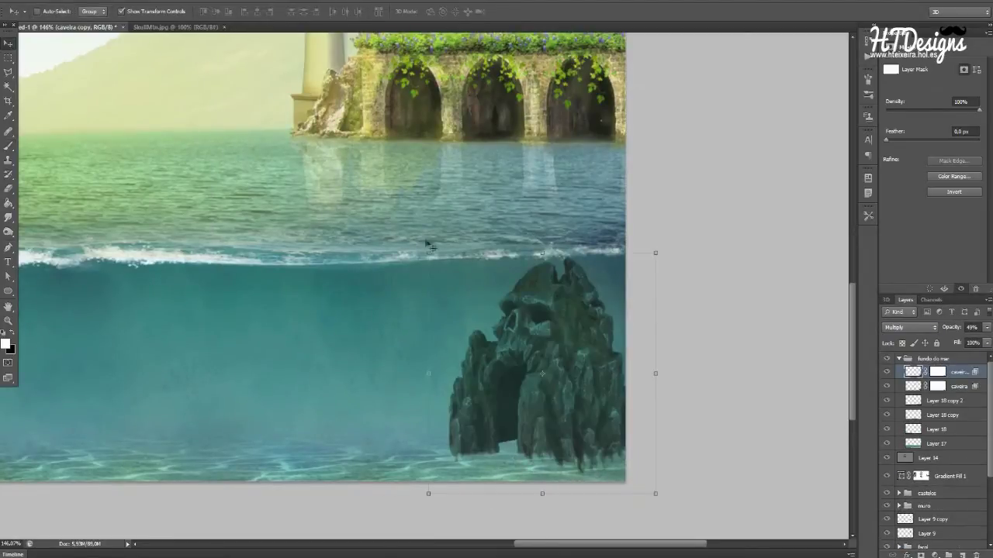
drag(542, 372, 497, 443)
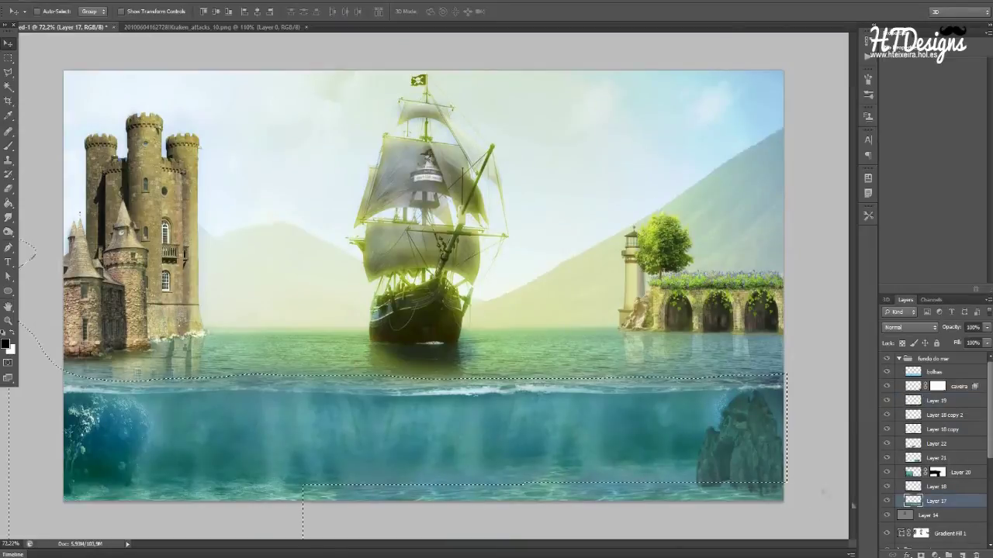
- Select the collapsed underwater group and pick a smaller brush size
click(899, 359)
click(927, 359)
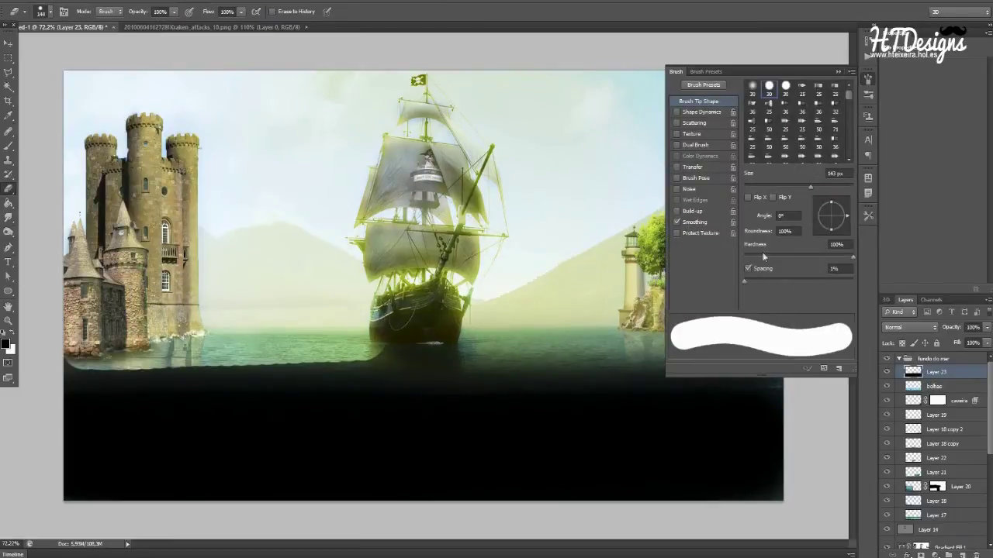
double_click(24, 97)
- Group all the scene layers, duplicate the group and merge the copy into one layer
key(ctrl+minus)
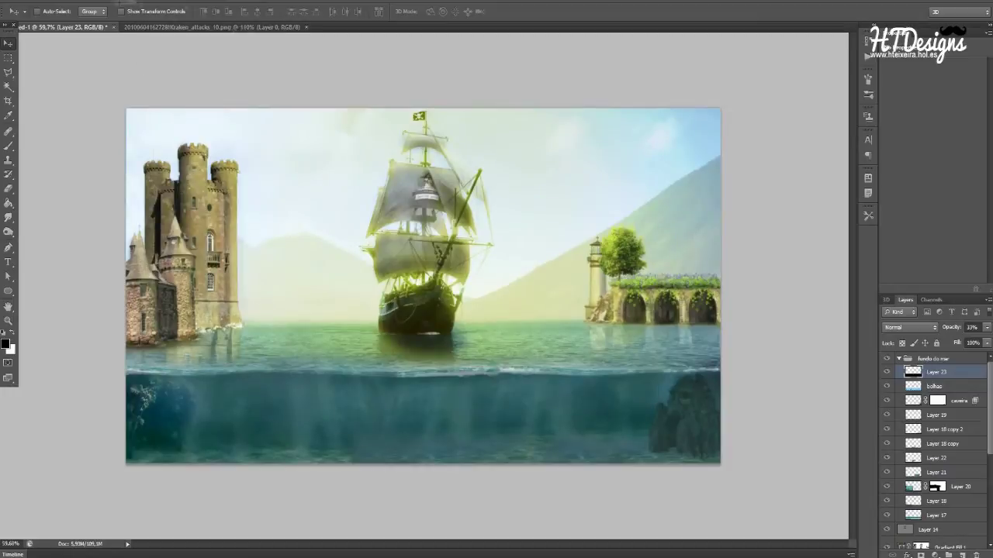
scroll(955, 450, down, 2)
shift+click(935, 527)
key(ctrl+g)
key(ctrl+e)
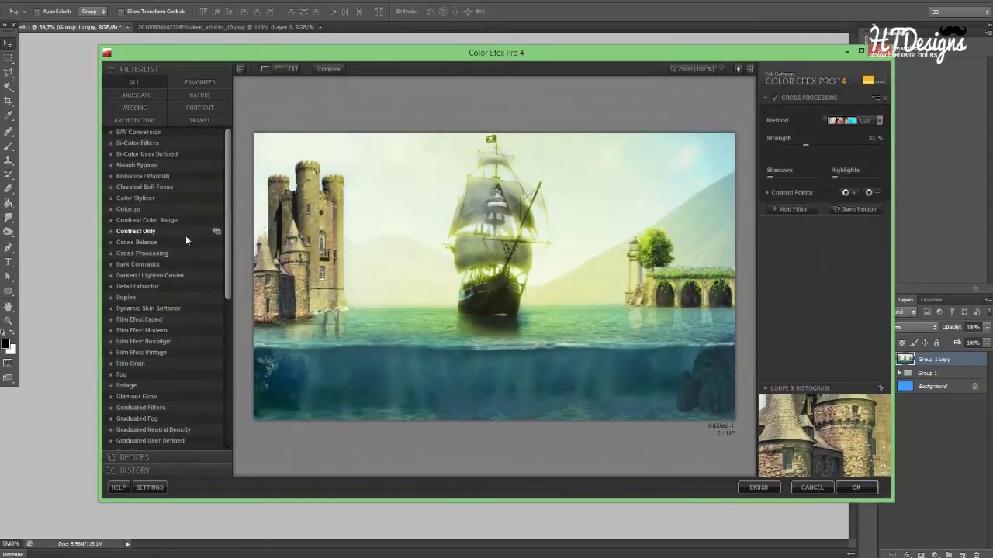
- Apply the Color Efex Pro 4 cross processing grade, then a 15 px iris blur
click(879, 120)
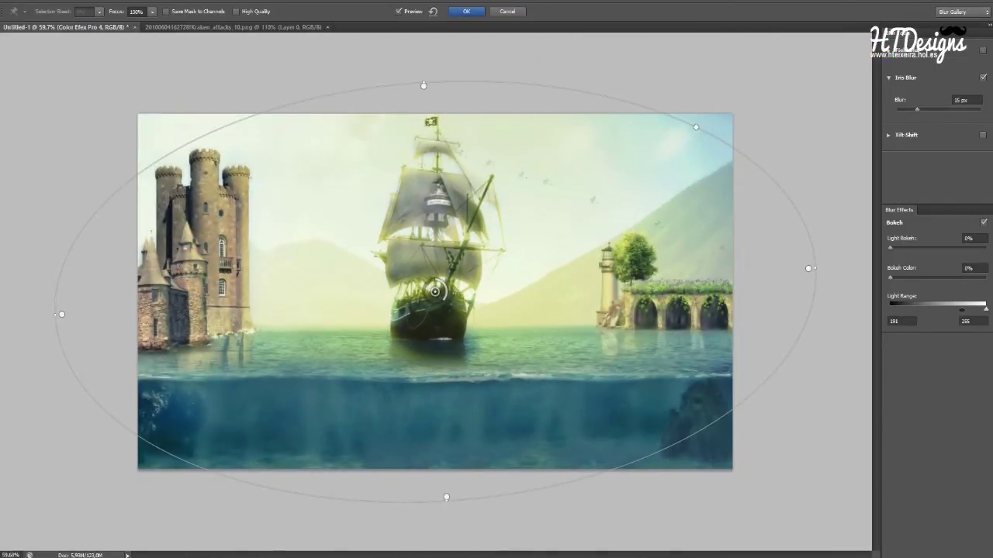
click(468, 12)
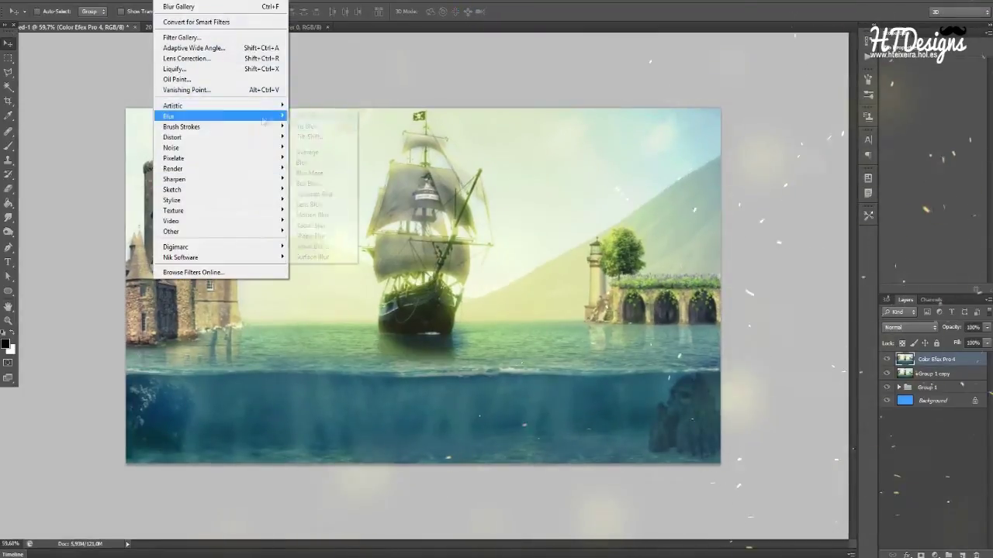